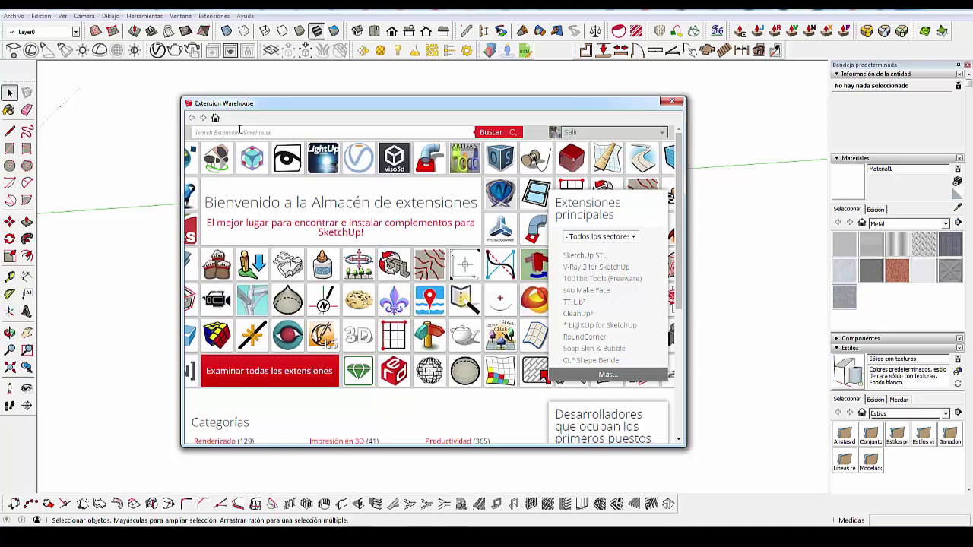
# - Search the Extension Warehouse for 'bim' and scroll the 47 results to the BIMobject SketchUp app
pyautogui.write('bim')
pyautogui.press('Return')
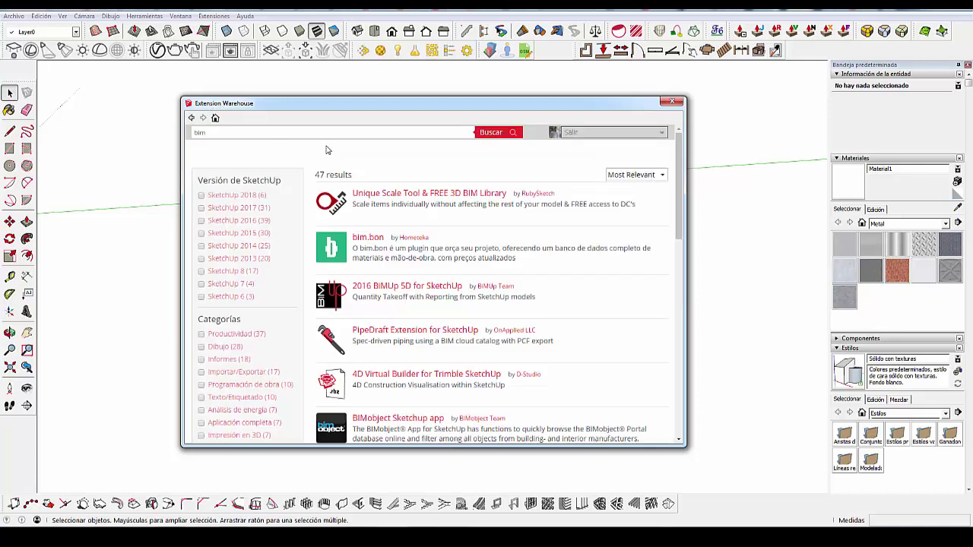
pyautogui.scroll(-1, 384, 366)
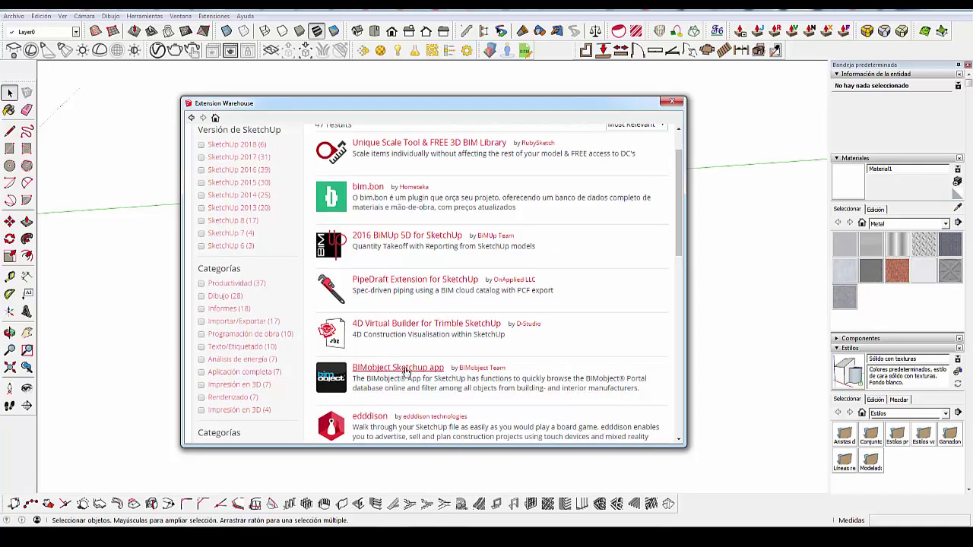
# - Open the installed BIMobject SketchUp app's page, then enlarge and reposition the Extension Warehouse dialog
pyautogui.click(422, 370)
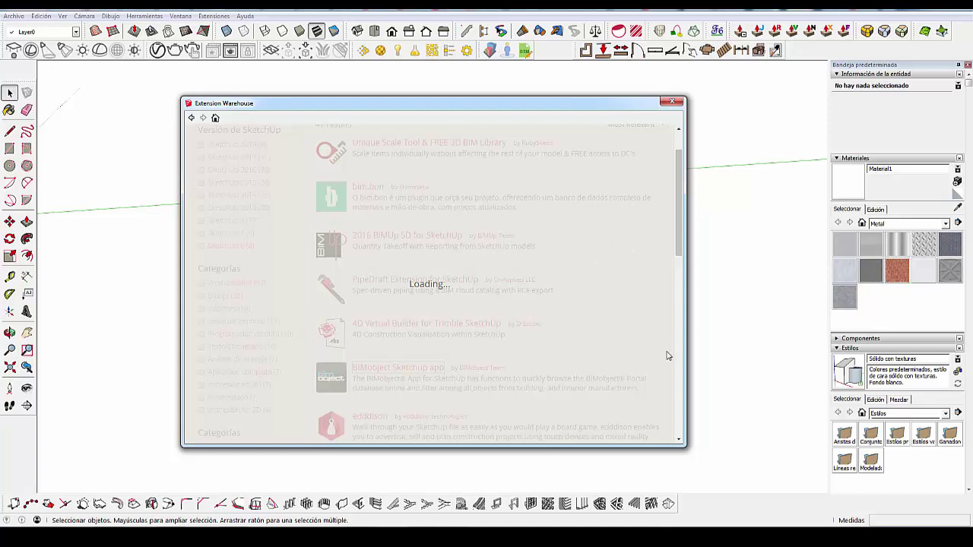
pyautogui.moveTo(684, 365); pyautogui.dragTo(745, 369)
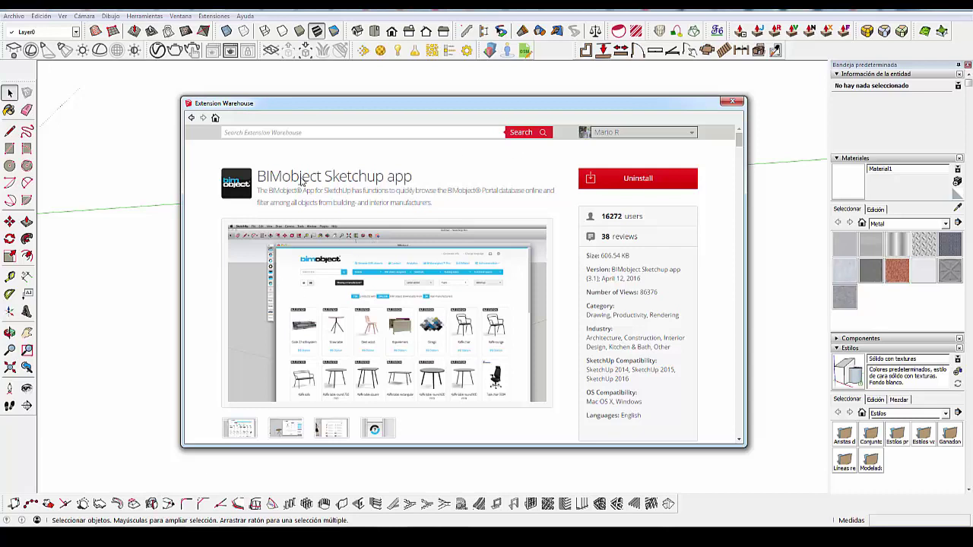
pyautogui.moveTo(445, 106); pyautogui.dragTo(462, 141)
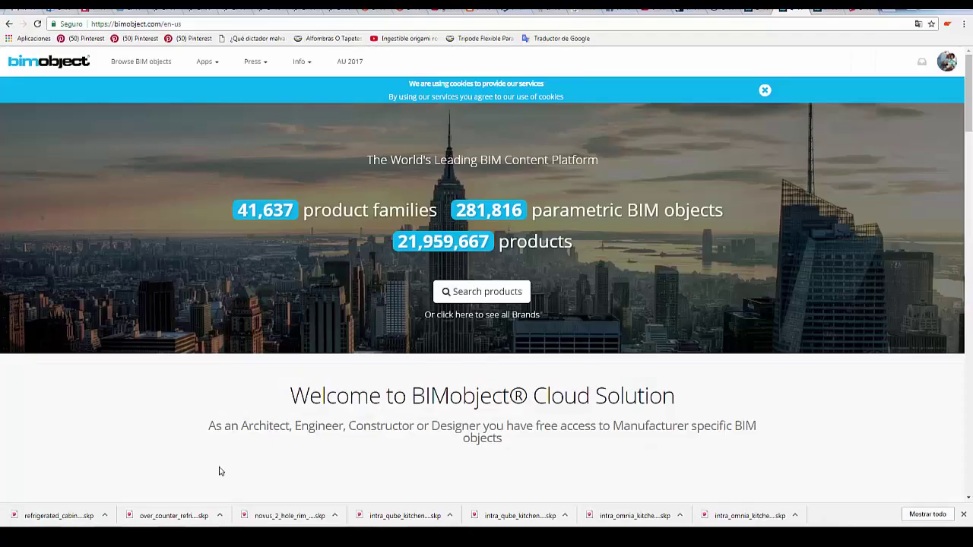
# - Select the user identification key in BIMobject account settings, then return to the user account page
pyautogui.click(937, 61)
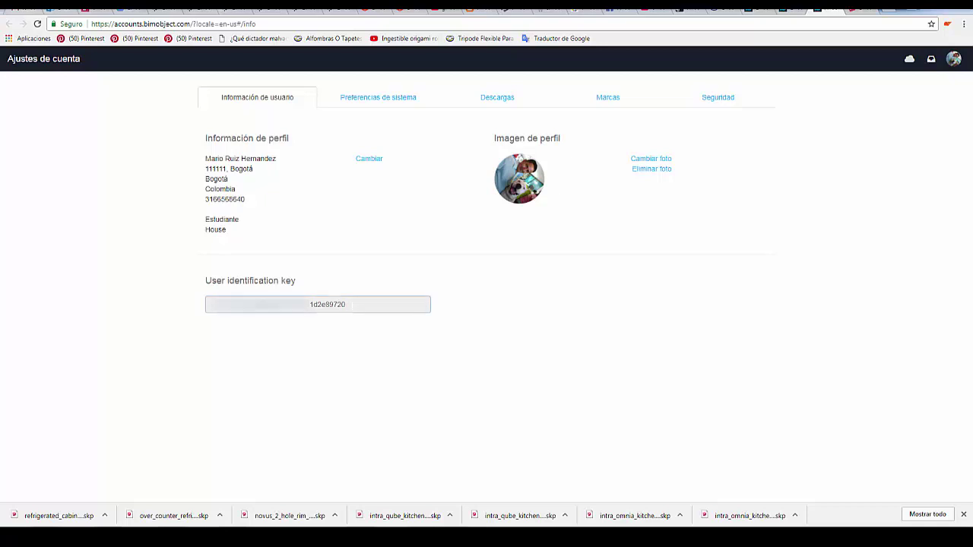
pyautogui.moveTo(350, 305); pyautogui.dragTo(193, 303)
pyautogui.click(956, 64)
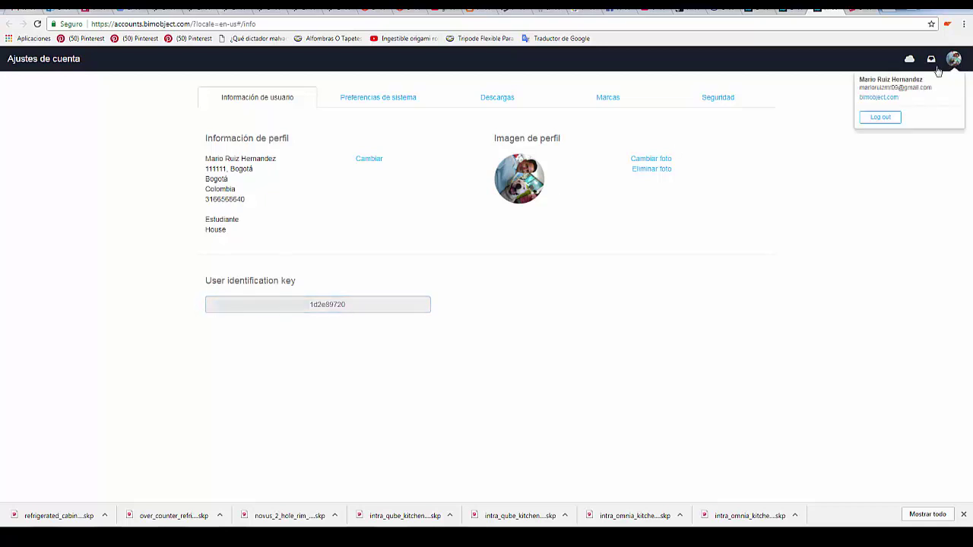
pyautogui.click(734, 76)
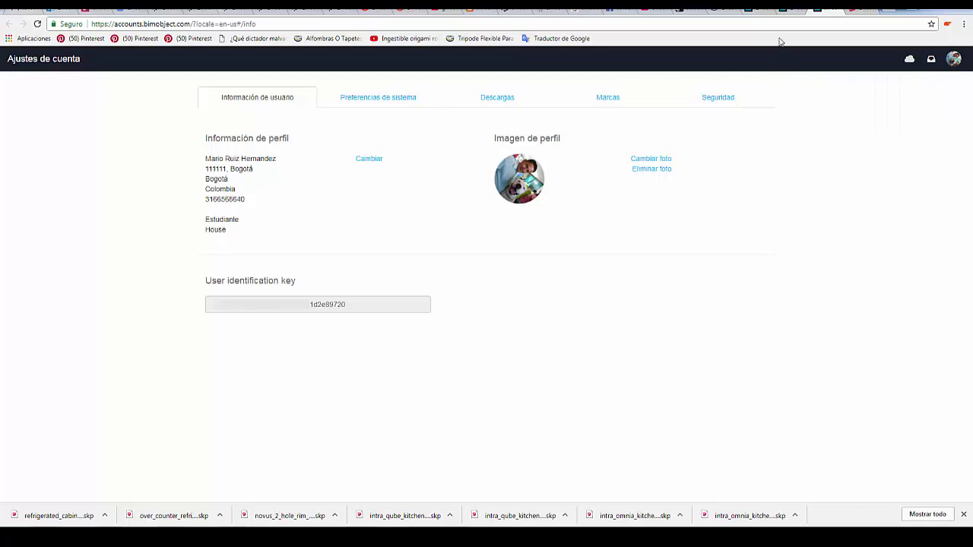
pyautogui.click(786, 14)
pyautogui.click(946, 62)
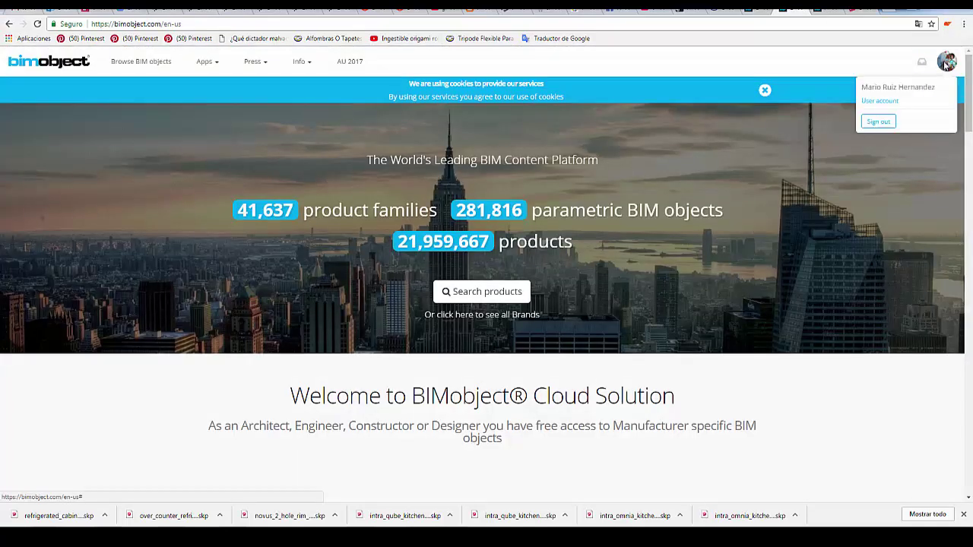
pyautogui.click(886, 101)
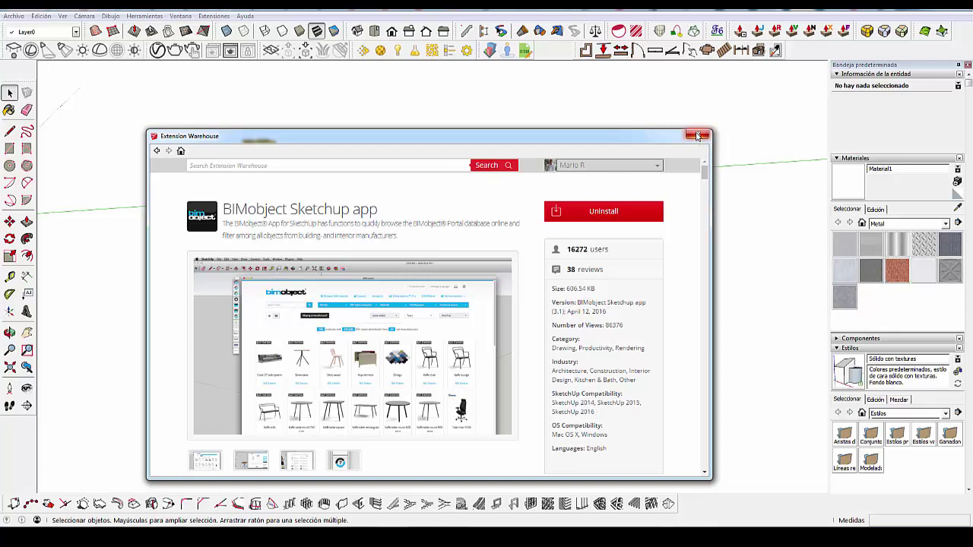
# - Close the Extension Warehouse and select the barrier component, zooming in on it
pyautogui.click(696, 135)
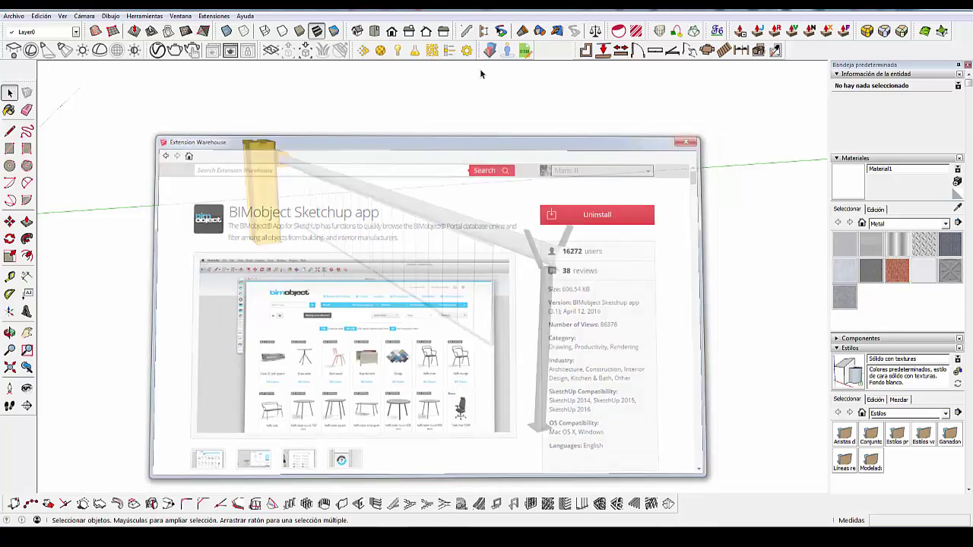
pyautogui.click(232, 20)
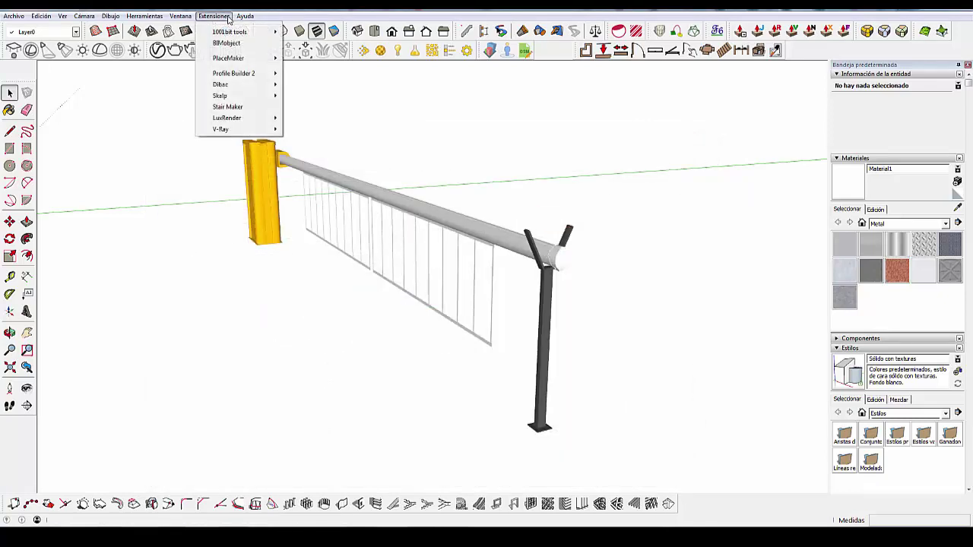
pyautogui.click(430, 233)
pyautogui.moveTo(391, 271)
pyautogui.mouseDown(button='middle')
pyautogui.moveTo(507, 253)
pyautogui.moveTo(251, 205)
pyautogui.moveTo(59, 213)
pyautogui.moveTo(323, 167)
pyautogui.moveTo(441, 167)
pyautogui.moveTo(245, 137)
pyautogui.mouseUp(button='middle')
pyautogui.scroll(2, 441, 167)
pyautogui.scroll(2, 441, 168)
pyautogui.scroll(3, 441, 167)
pyautogui.scroll(2, 246, 137)
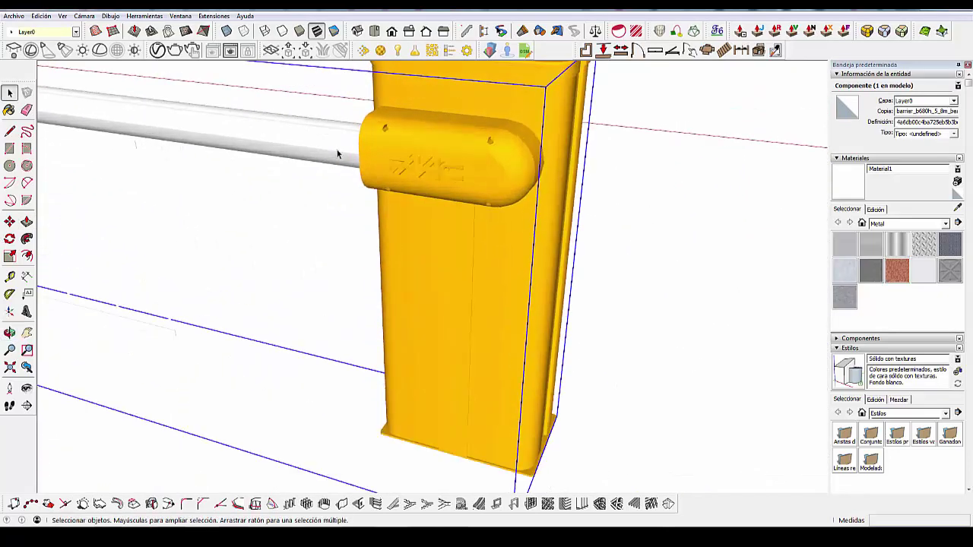
pyautogui.scroll(2, 303, 114)
# - Orbit around the yellow barrier post and long arm, then show the Extensiones menu
pyautogui.moveTo(304, 114); pyautogui.dragTo(319, 106, button='middle')
pyautogui.scroll(-3, 319, 106)
pyautogui.moveTo(235, 82)
pyautogui.mouseDown(button='middle')
pyautogui.moveTo(190, 87)
pyautogui.moveTo(174, 100)
pyautogui.mouseUp(button='middle')
pyautogui.scroll(3, 335, 115)
pyautogui.scroll(-3, 430, 276)
pyautogui.scroll(-2, 436, 274)
pyautogui.moveTo(437, 274)
pyautogui.mouseDown(button='middle')
pyautogui.moveTo(355, 289)
pyautogui.moveTo(587, 269)
pyautogui.moveTo(244, 311)
pyautogui.moveTo(512, 296)
pyautogui.moveTo(518, 240)
pyautogui.moveTo(395, 167)
pyautogui.mouseUp(button='middle')
pyautogui.scroll(-2, 245, 309)
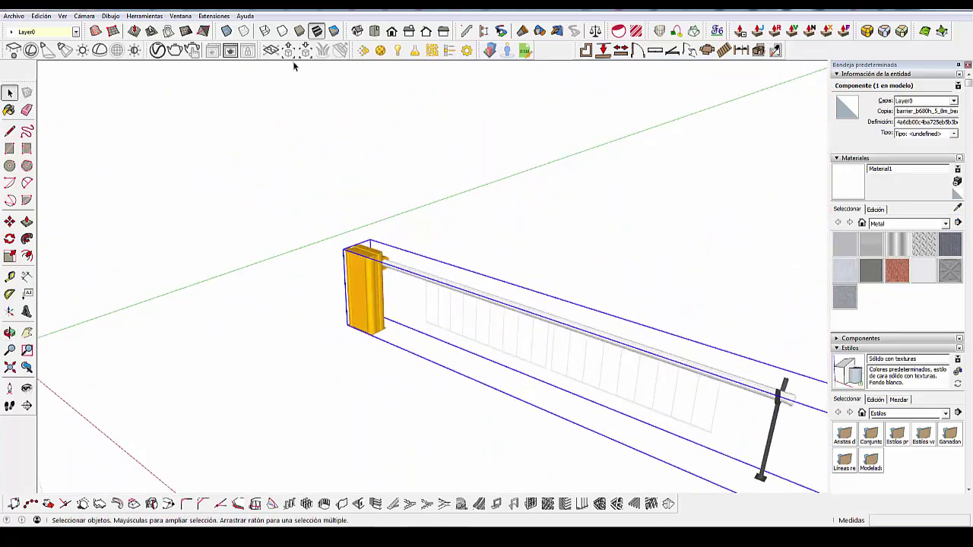
pyautogui.click(214, 16)
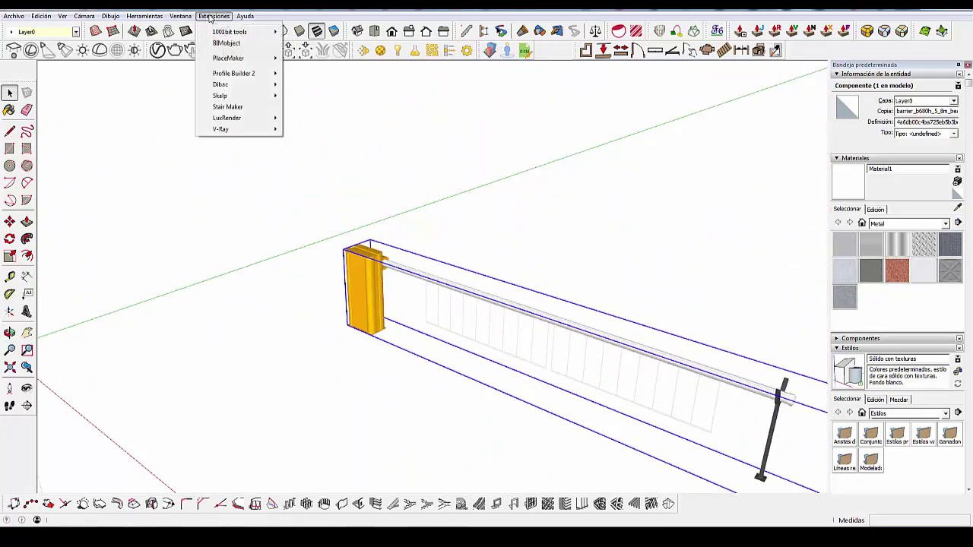
# - Launch the BIMobject plugin and move its window, which lists 8,158 SketchUp product families
pyautogui.click(236, 45)
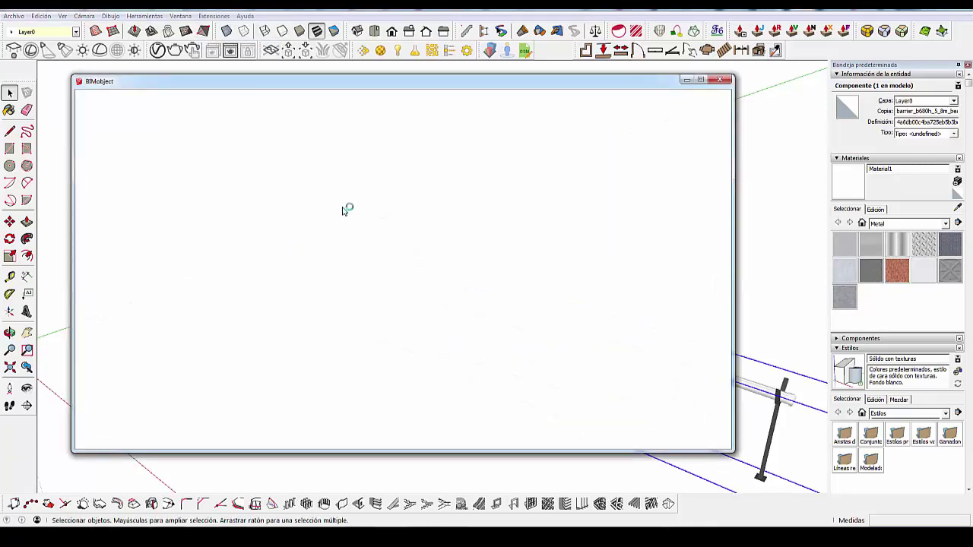
pyautogui.moveTo(324, 86); pyautogui.dragTo(337, 98)
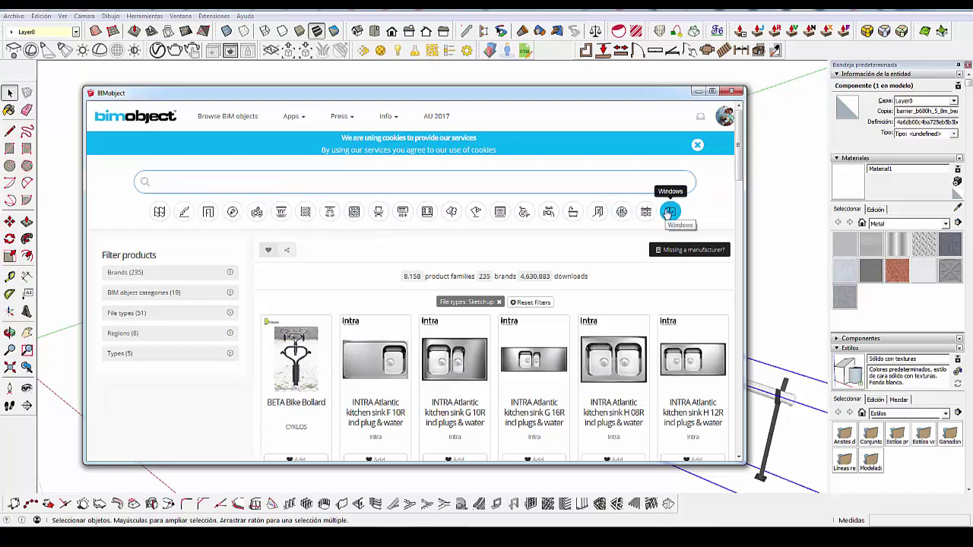
# - Filter the BIMobject catalogue to Windows (177 families, 13 brands) and scroll the product grid
pyautogui.click(668, 213)
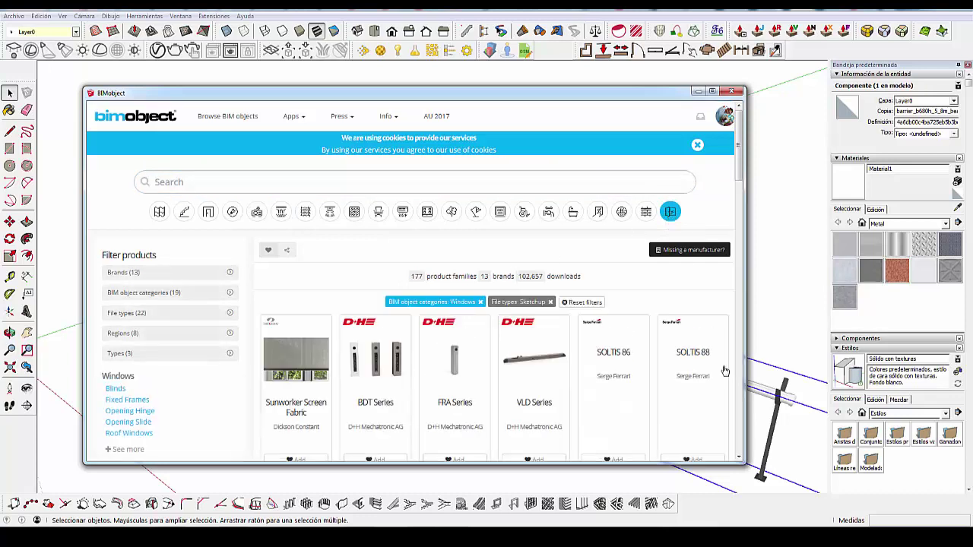
pyautogui.scroll(-2, 522, 319)
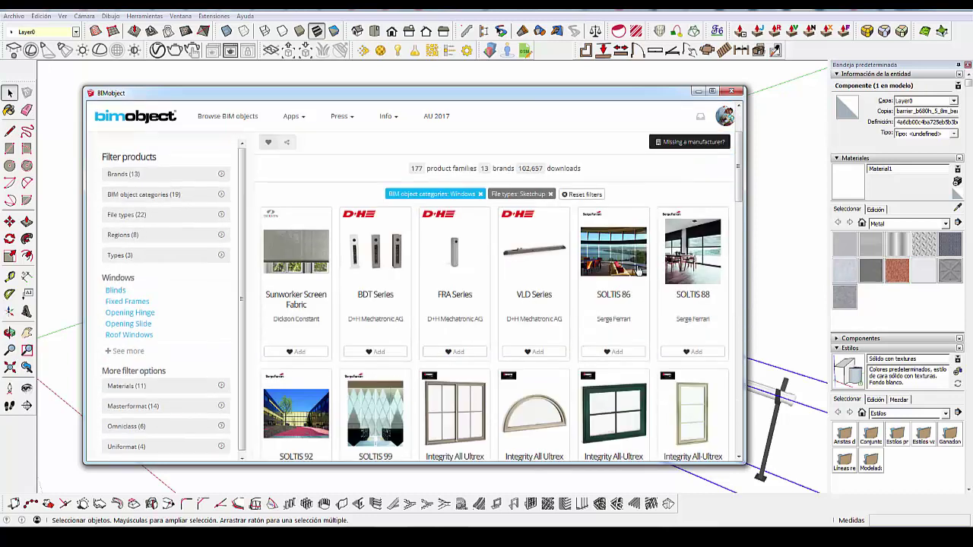
pyautogui.scroll(-1, 437, 339)
pyautogui.scroll(-1, 437, 339)
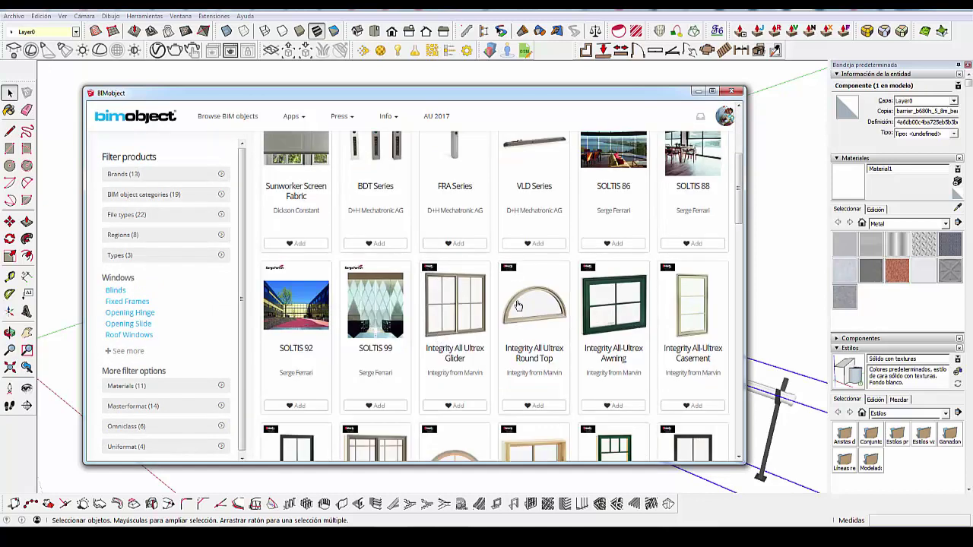
pyautogui.scroll(-3, 525, 323)
pyautogui.scroll(-3, 395, 304)
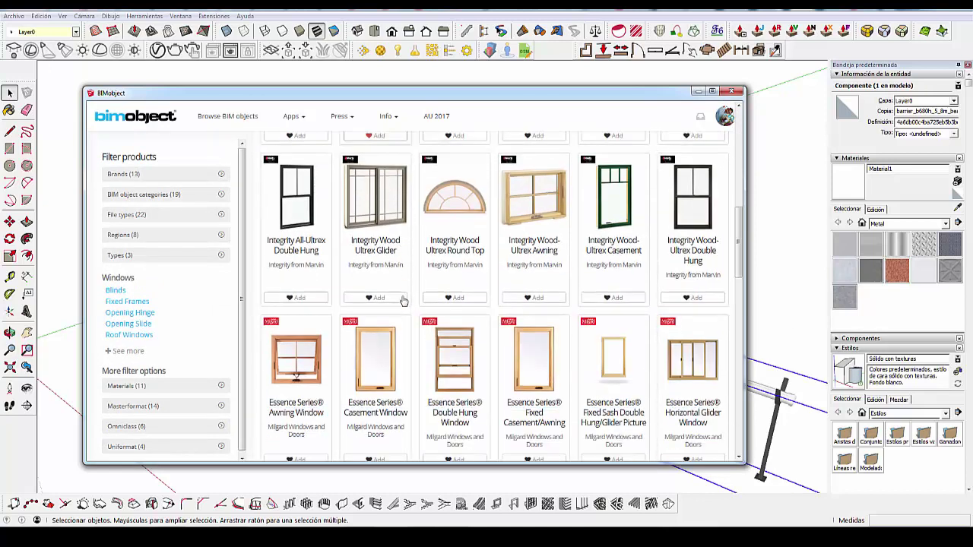
pyautogui.scroll(-1, 403, 301)
pyautogui.scroll(-2, 403, 302)
pyautogui.scroll(-2, 403, 302)
pyautogui.scroll(-1, 403, 302)
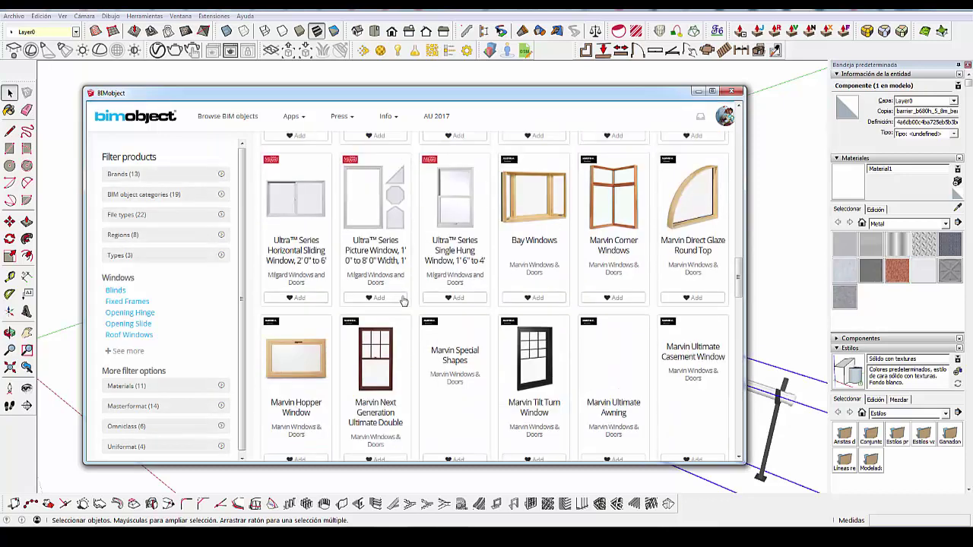
pyautogui.scroll(1, 458, 289)
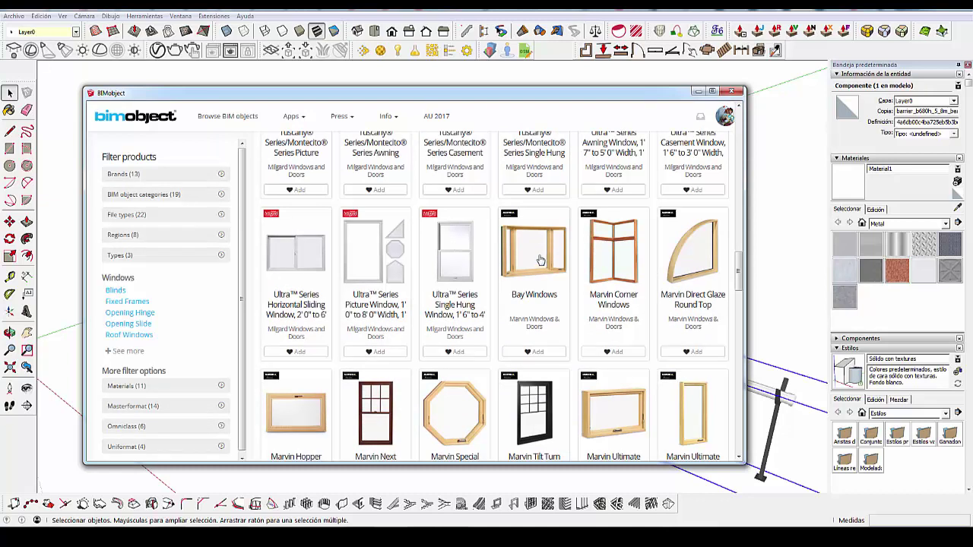
# - Open Bay Windows' 63 downloads and download Marvin Clad Ultimate Casement Bay_30 Window.skp
pyautogui.click(515, 252)
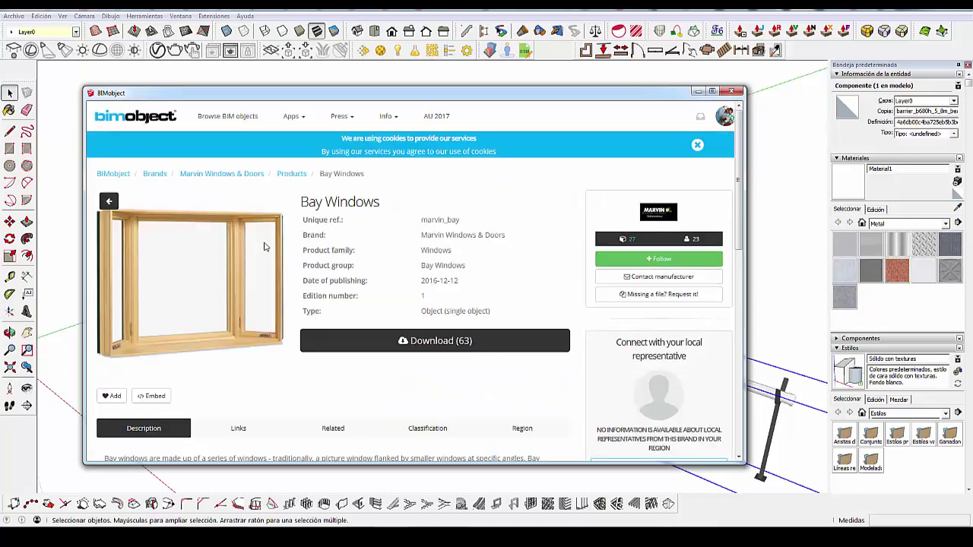
pyautogui.click(446, 344)
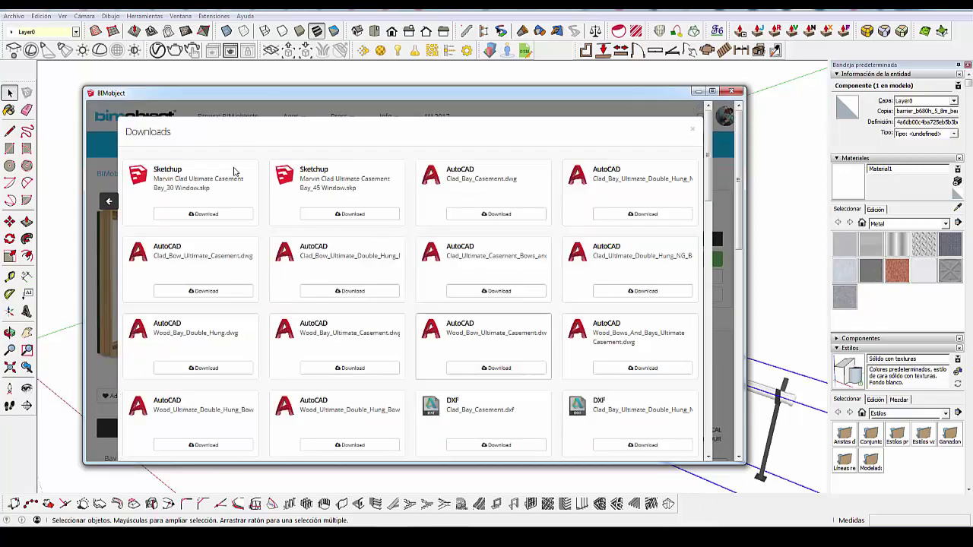
pyautogui.scroll(-1, 230, 222)
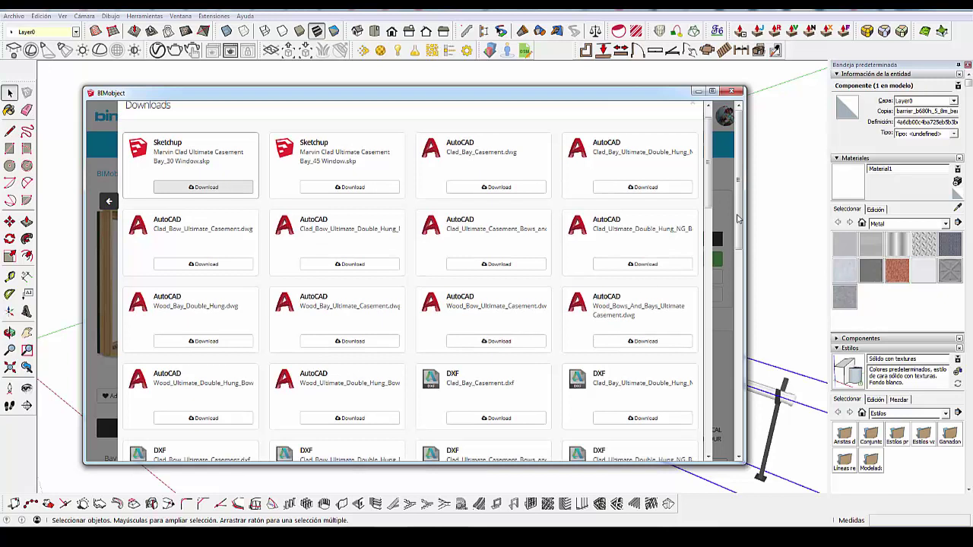
pyautogui.scroll(-2, 712, 316)
pyautogui.scroll(-1, 712, 316)
pyautogui.scroll(-3, 713, 334)
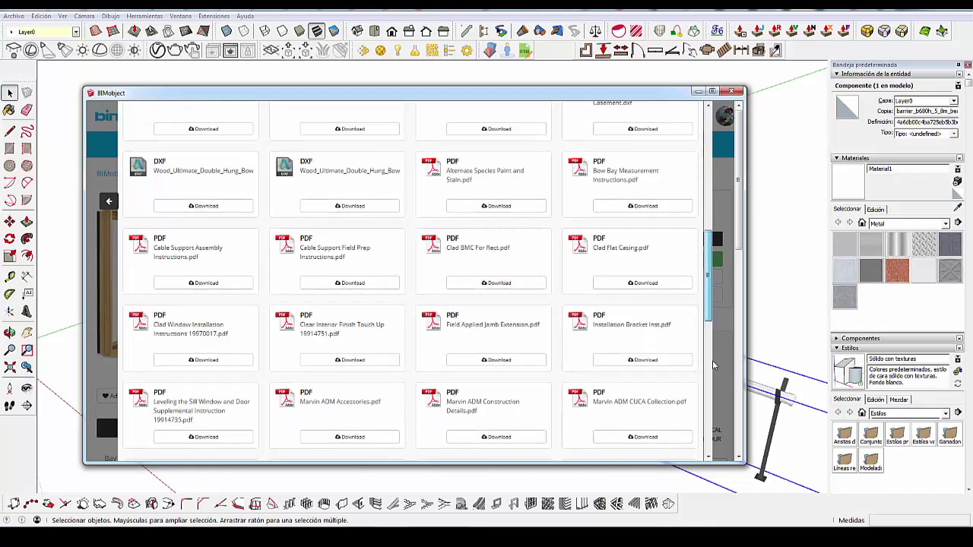
pyautogui.scroll(-3, 714, 365)
pyautogui.scroll(-3, 714, 426)
pyautogui.scroll(2, 711, 190)
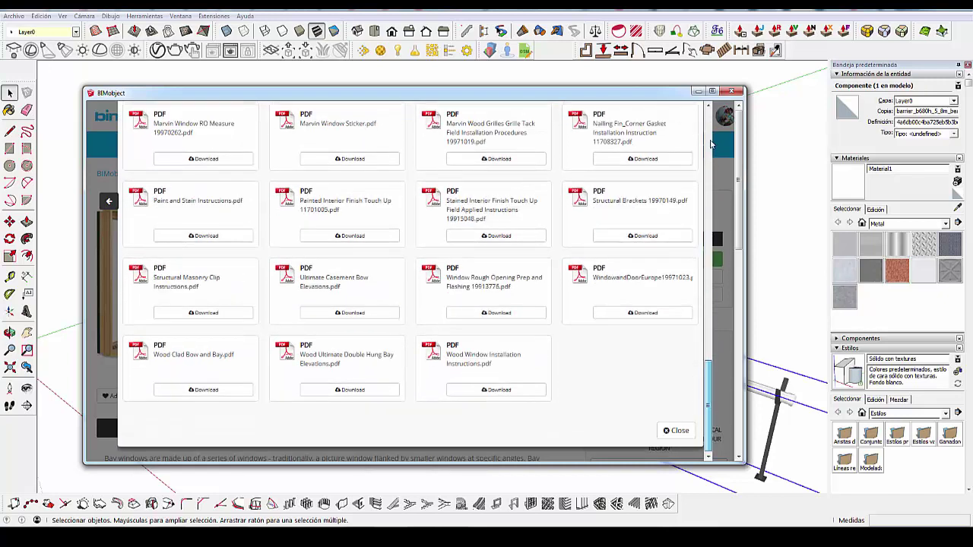
pyautogui.scroll(5, 704, 122)
pyautogui.scroll(3, 703, 117)
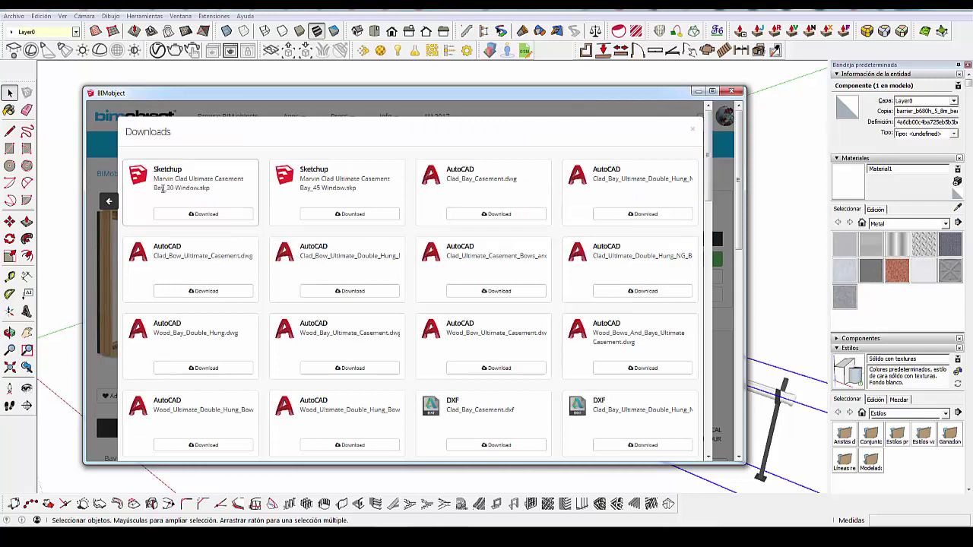
pyautogui.click(216, 215)
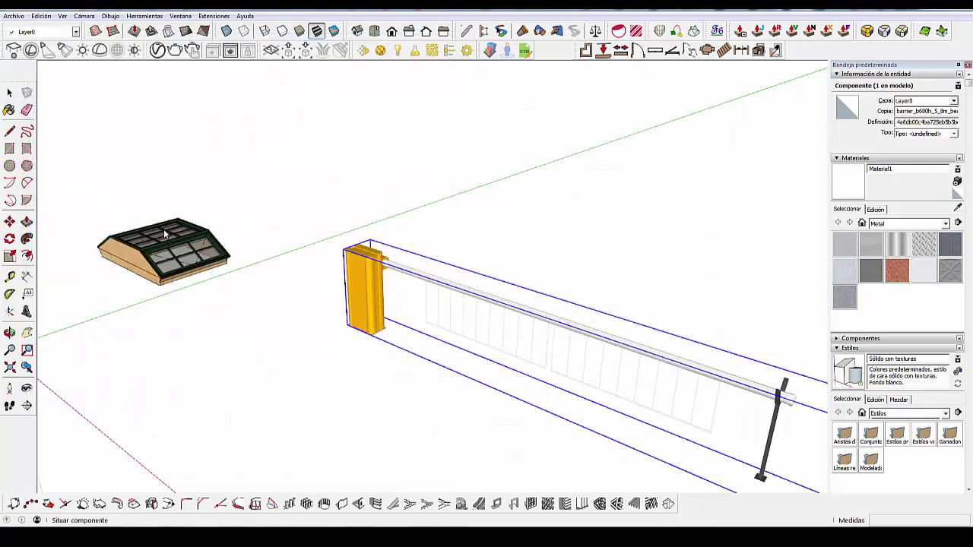
# - Place the Bay_30 window component in the model and zoom in on it
pyautogui.click(196, 351)
pyautogui.click(219, 361)
pyautogui.moveTo(218, 361)
pyautogui.mouseDown(button='middle')
pyautogui.moveTo(404, 377)
pyautogui.moveTo(474, 296)
pyautogui.mouseUp(button='middle')
pyautogui.press('m')
pyautogui.scroll(2, 435, 389)
pyautogui.scroll(1, 472, 409)
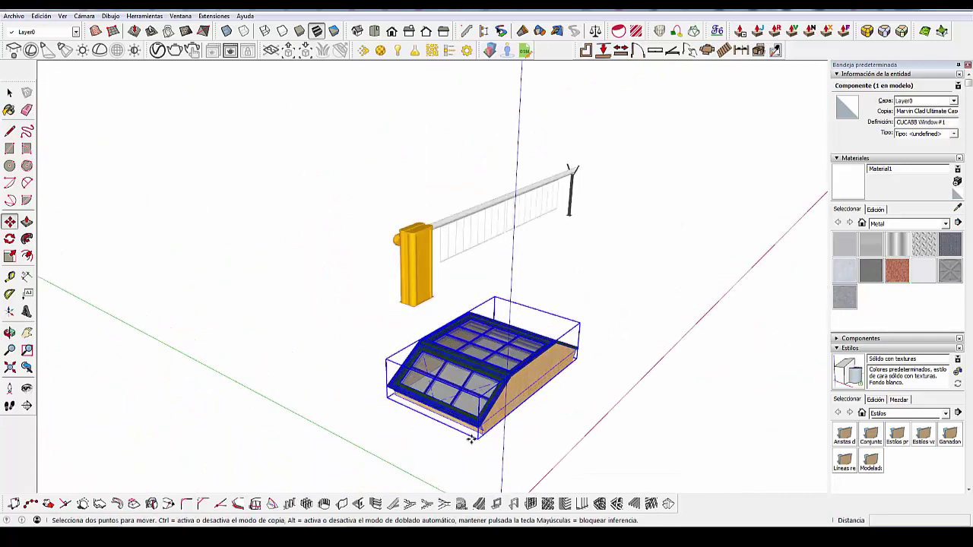
pyautogui.scroll(3, 473, 411)
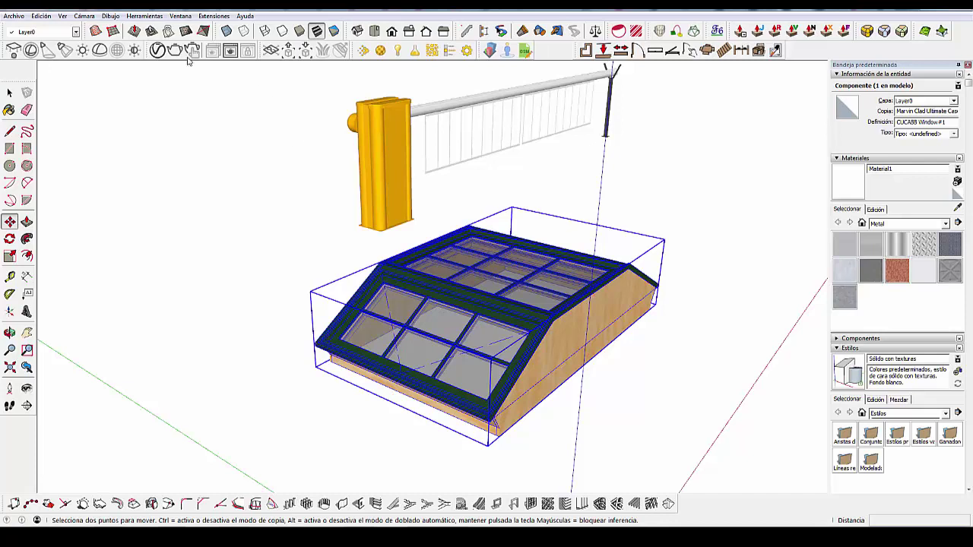
# - Rotate the window 90° about its box corner so it stands upright
pyautogui.click(10, 240)
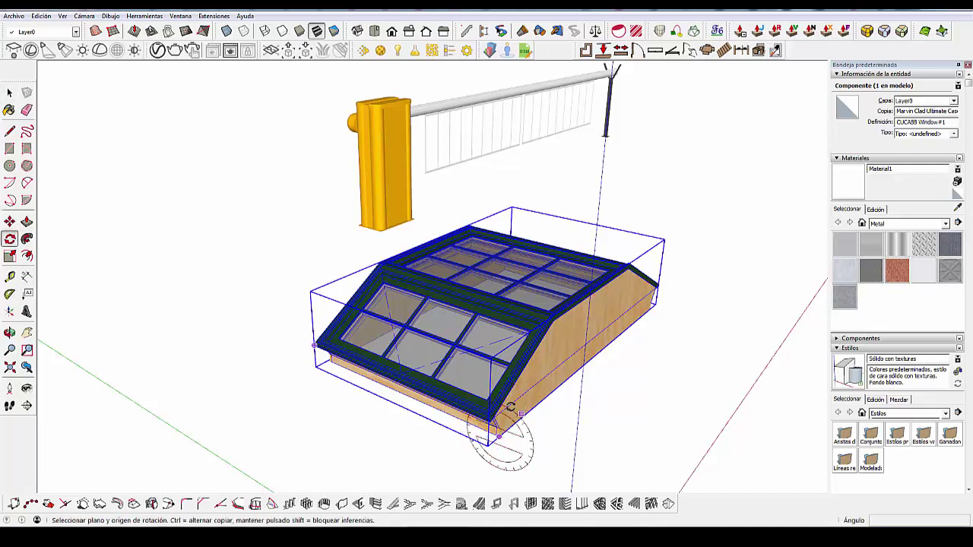
pyautogui.click(498, 435)
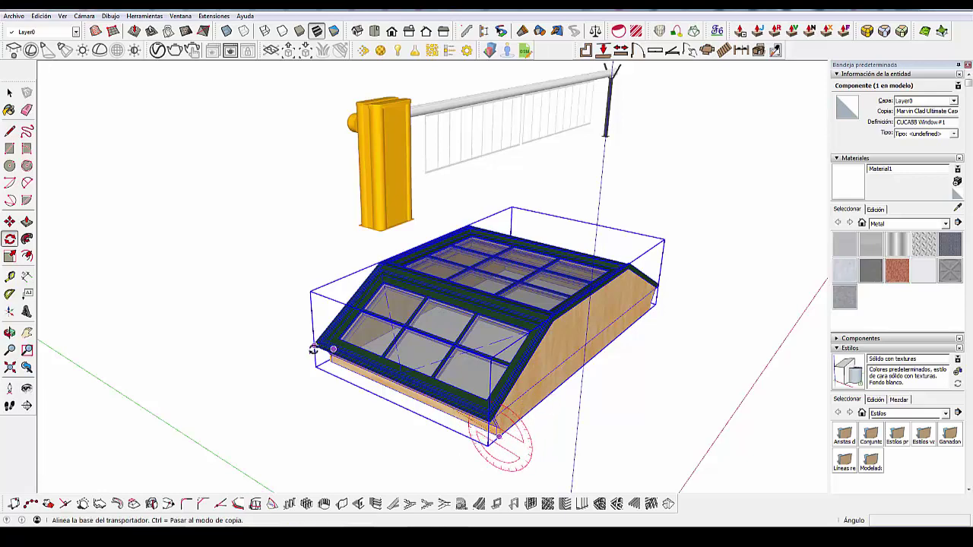
pyautogui.click(287, 354)
pyautogui.click(506, 266)
pyautogui.moveTo(477, 300)
pyautogui.mouseDown(button='middle')
pyautogui.moveTo(495, 323)
pyautogui.moveTo(134, 304)
pyautogui.mouseUp(button='middle')
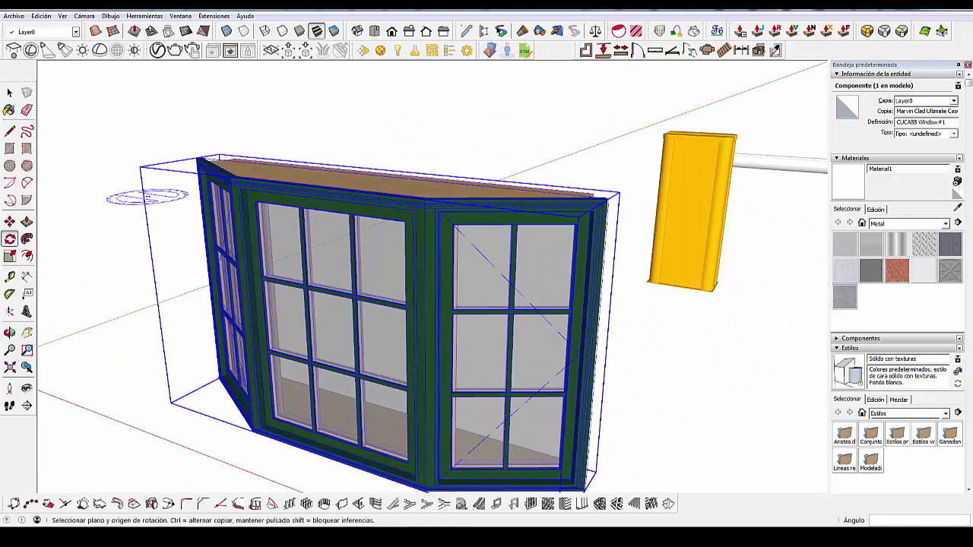
# - Select and delete the yellow barrier and its bar
pyautogui.click(9, 92)
pyautogui.moveTo(108, 219); pyautogui.dragTo(525, 230, button='middle')
pyautogui.click(590, 232)
pyautogui.press('Delete')
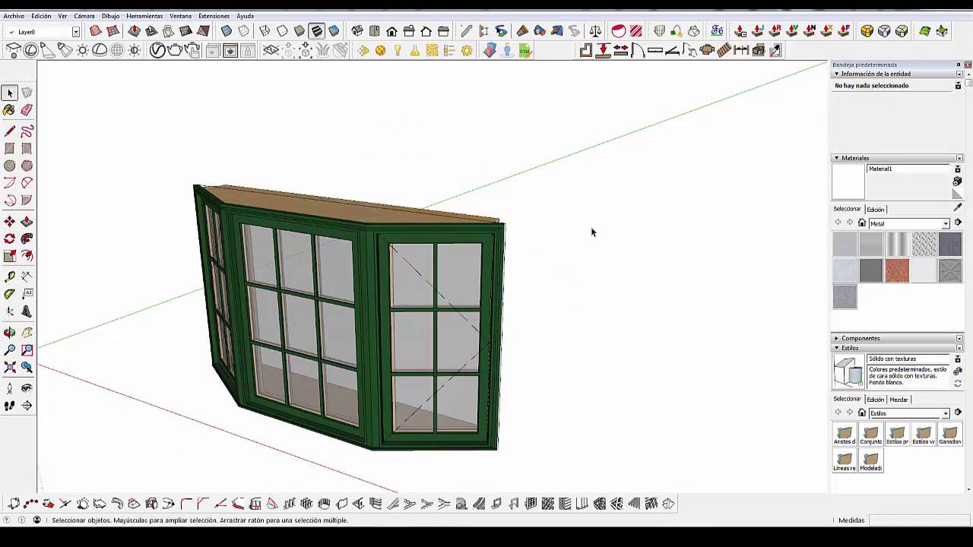
pyautogui.moveTo(591, 227); pyautogui.dragTo(455, 298, button='middle')
# - Move the window from its base point to the axes origin
pyautogui.rightClick(454, 298)
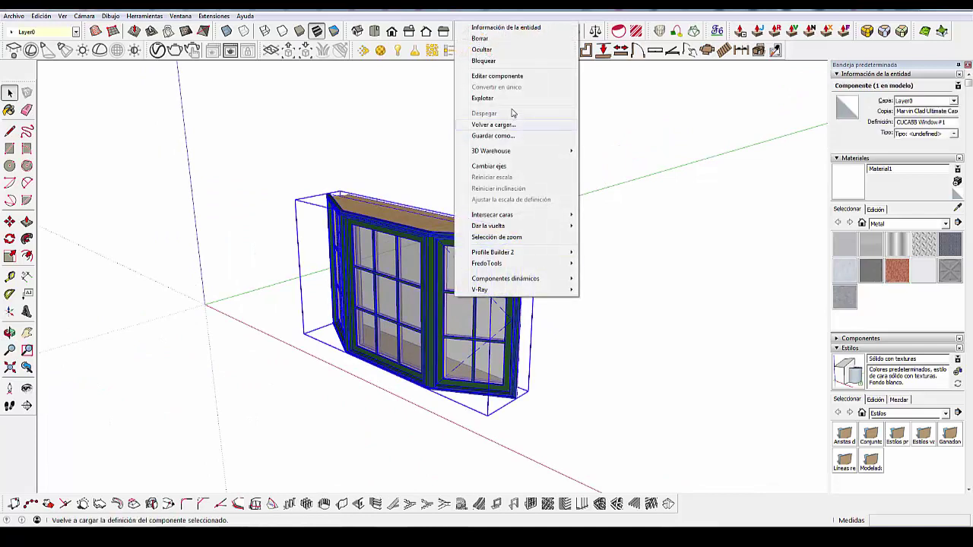
pyautogui.click(347, 173)
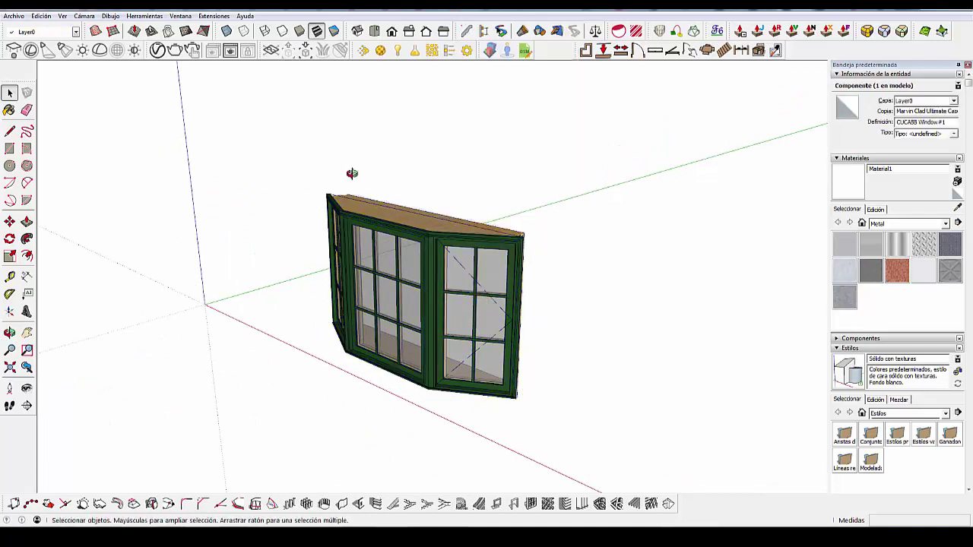
pyautogui.moveTo(347, 174); pyautogui.dragTo(571, 184, button='middle')
pyautogui.click(459, 326)
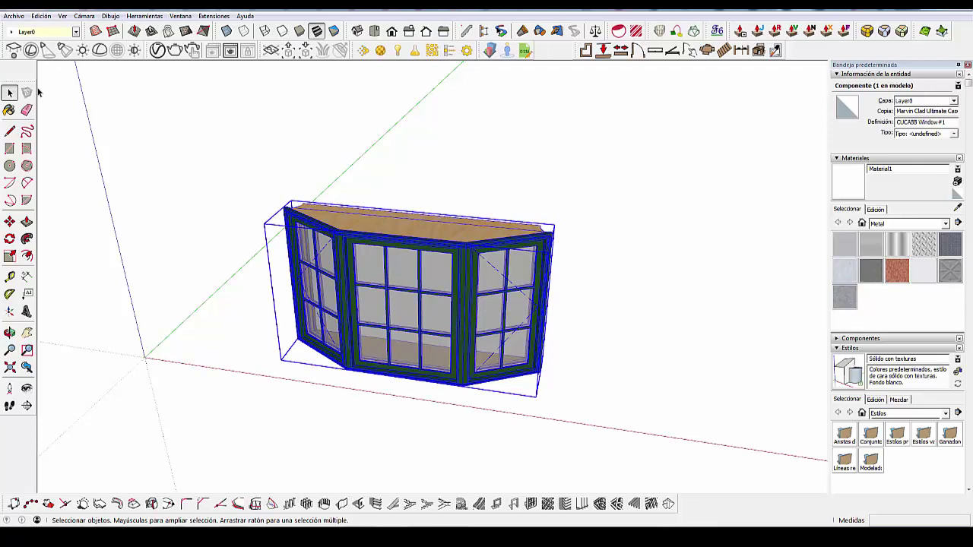
pyautogui.click(9, 221)
pyautogui.scroll(3, 403, 387)
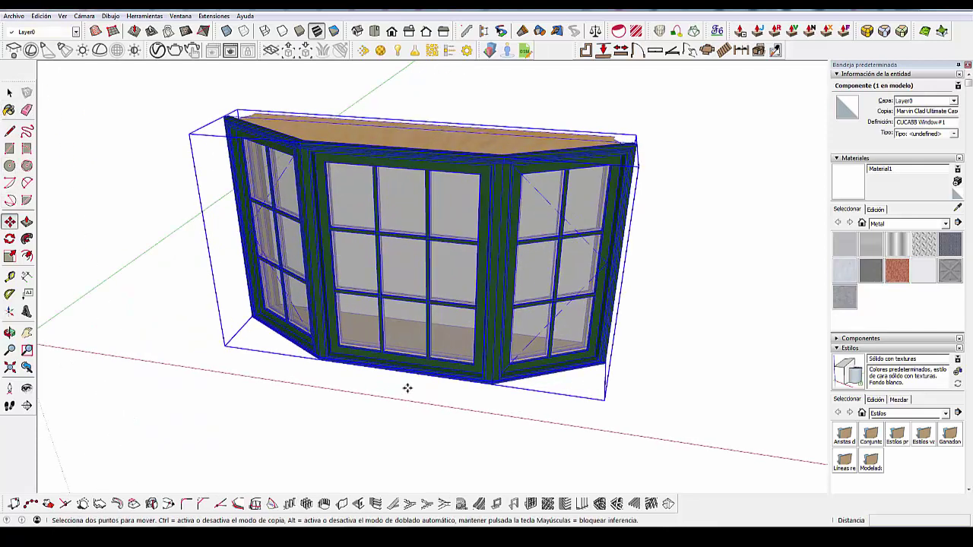
pyautogui.scroll(1, 407, 387)
pyautogui.click(400, 371)
pyautogui.scroll(-1, 399, 370)
pyautogui.scroll(-3, 399, 371)
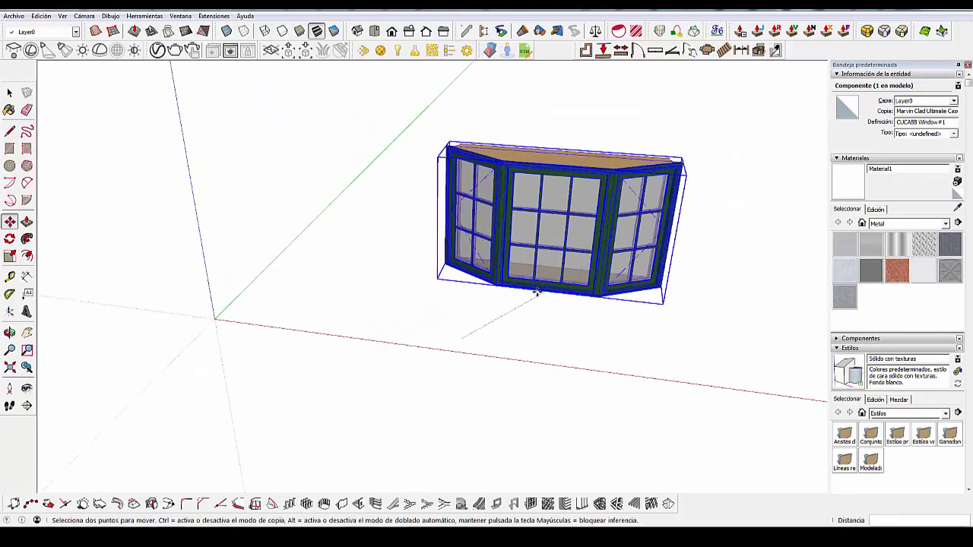
pyautogui.scroll(3, 265, 323)
pyautogui.click(258, 321)
# - Orbit and zoom to inspect the window at the origin from the side and front
pyautogui.moveTo(325, 245)
pyautogui.mouseDown(button='middle')
pyautogui.moveTo(495, 207)
pyautogui.moveTo(213, 206)
pyautogui.mouseUp(button='middle')
pyautogui.scroll(2, 506, 190)
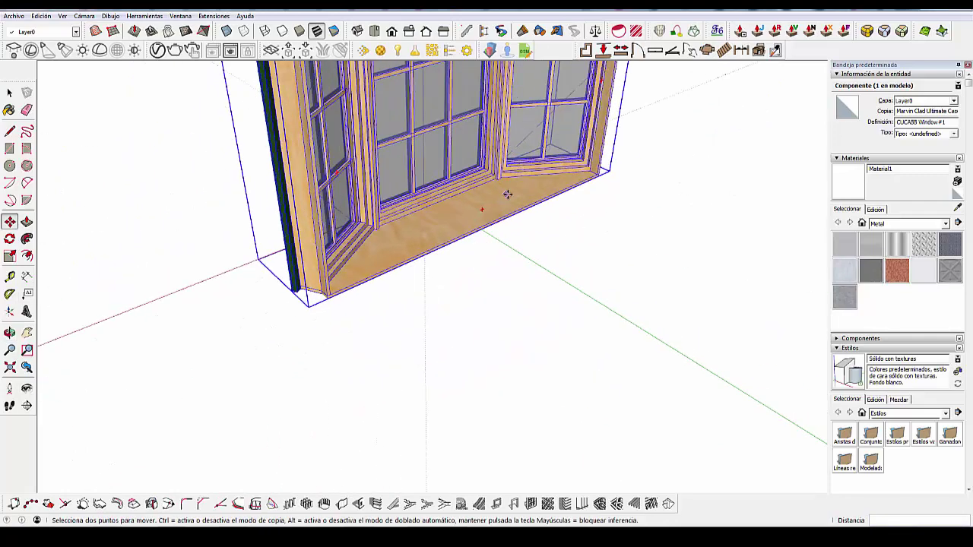
pyautogui.scroll(3, 482, 241)
pyautogui.scroll(-3, 473, 240)
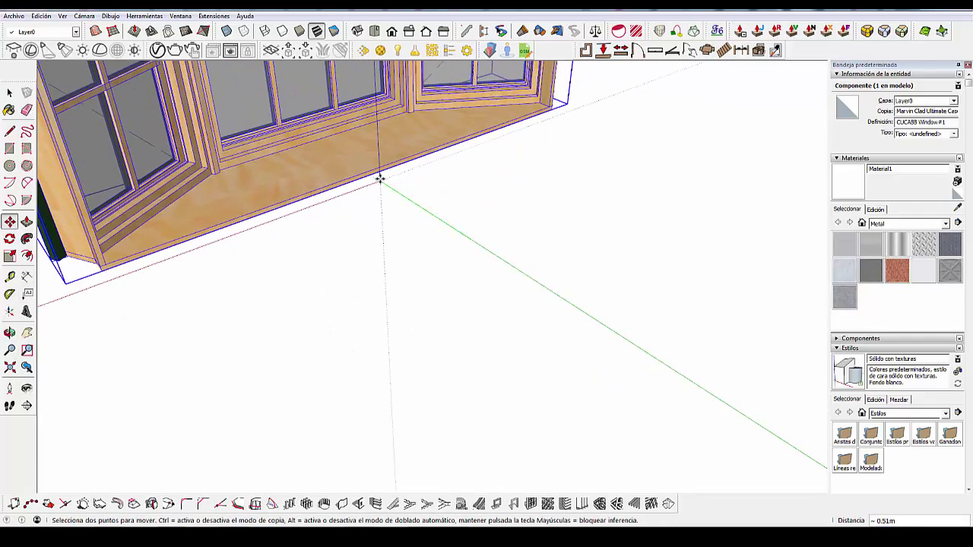
pyautogui.scroll(-1, 486, 226)
pyautogui.moveTo(486, 225)
pyautogui.mouseDown(button='middle')
pyautogui.moveTo(532, 234)
pyautogui.moveTo(376, 284)
pyautogui.moveTo(605, 222)
pyautogui.moveTo(344, 78)
pyautogui.mouseUp(button='middle')
pyautogui.scroll(-1, 318, 211)
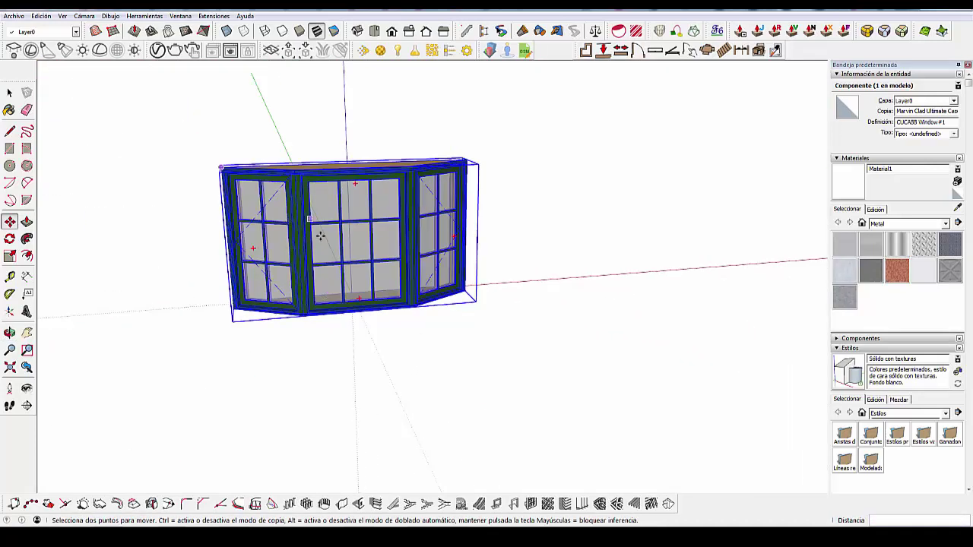
pyautogui.scroll(1, 339, 175)
# - Edit the window component and turn its contents into a new component named CUCABB#2
pyautogui.rightClick(337, 191)
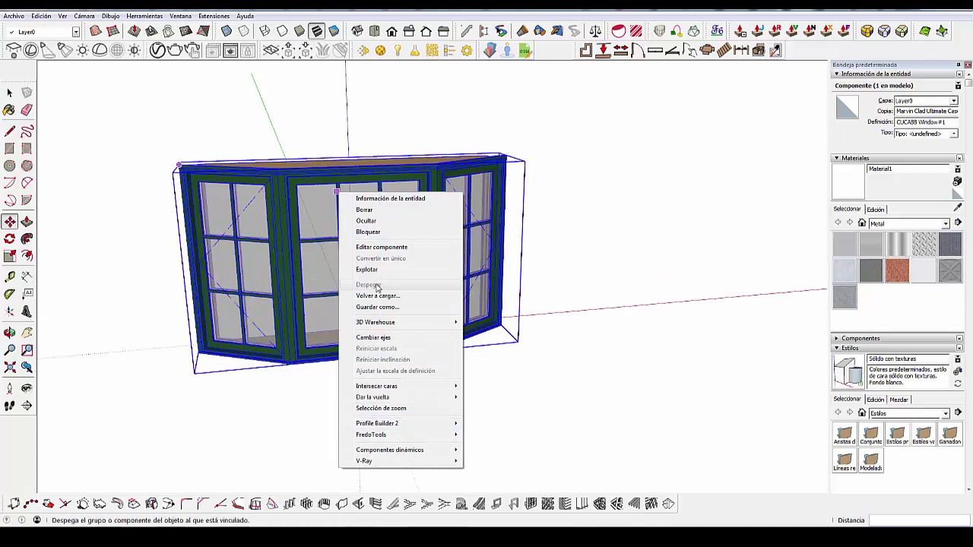
pyautogui.click(394, 248)
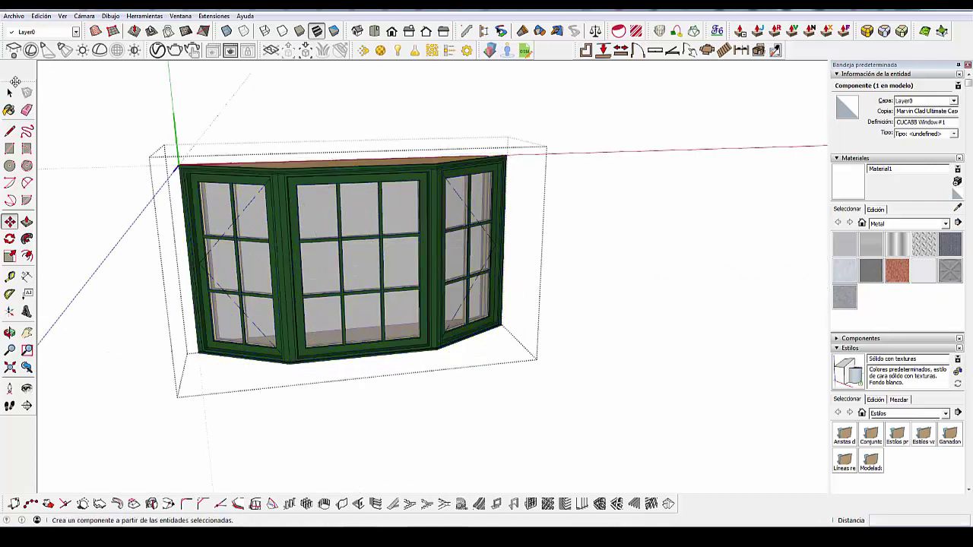
pyautogui.press('space')
pyautogui.click(404, 205)
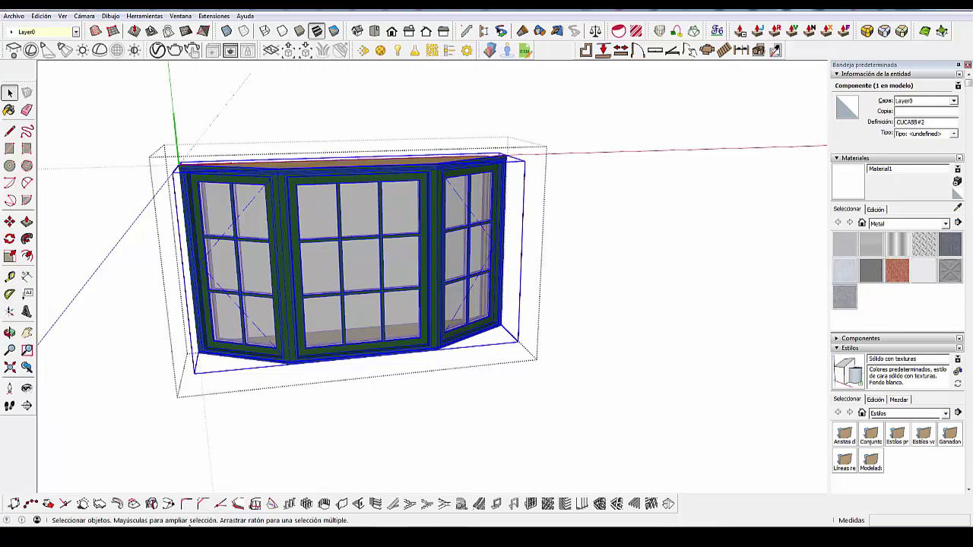
pyautogui.moveTo(469, 275); pyautogui.dragTo(684, 282, button='middle')
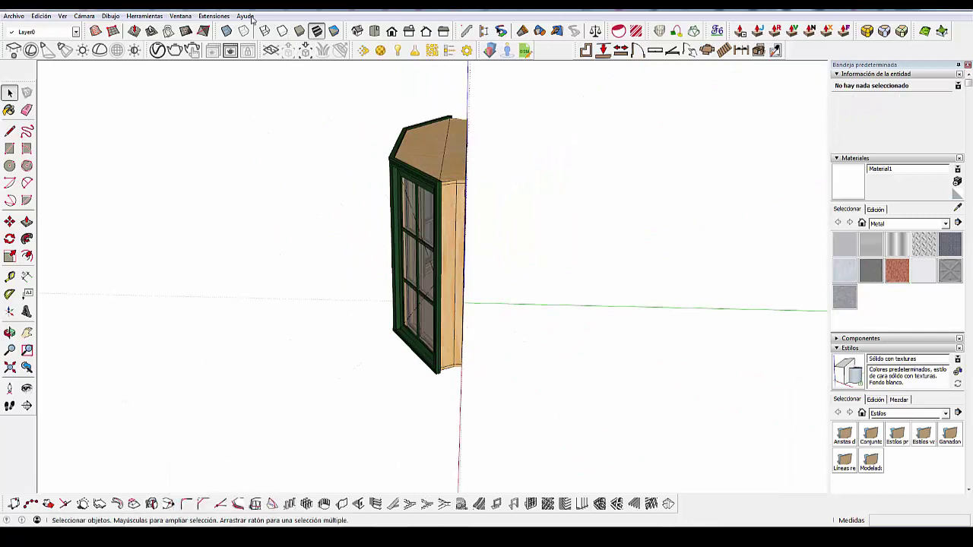
# - Add the Marvin Bay Windows product from BIMobject's Windows category, then close the library
pyautogui.click(214, 16)
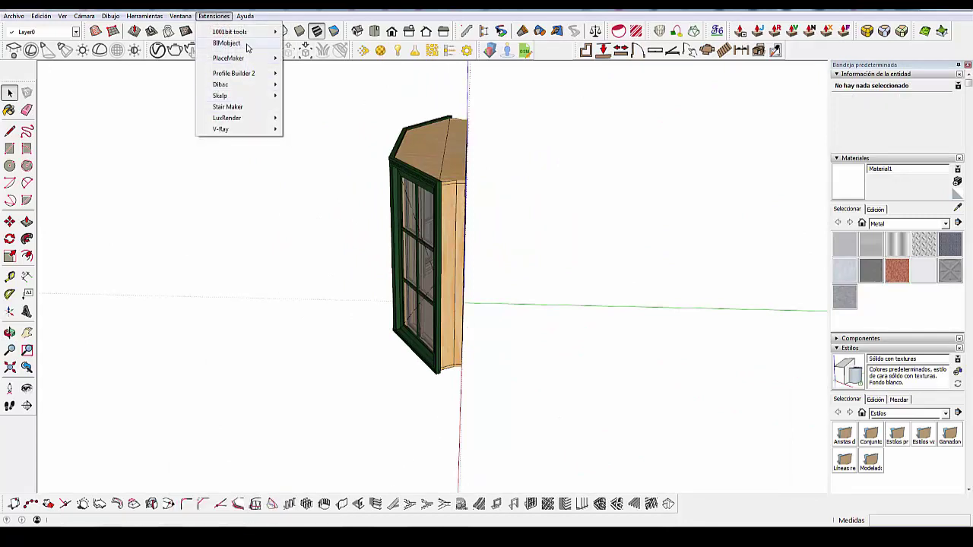
pyautogui.click(226, 43)
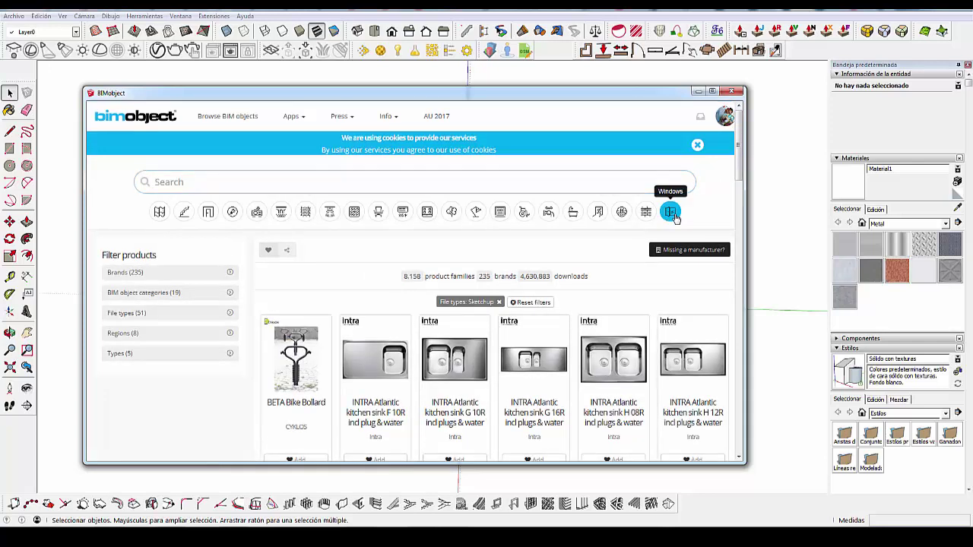
pyautogui.click(669, 212)
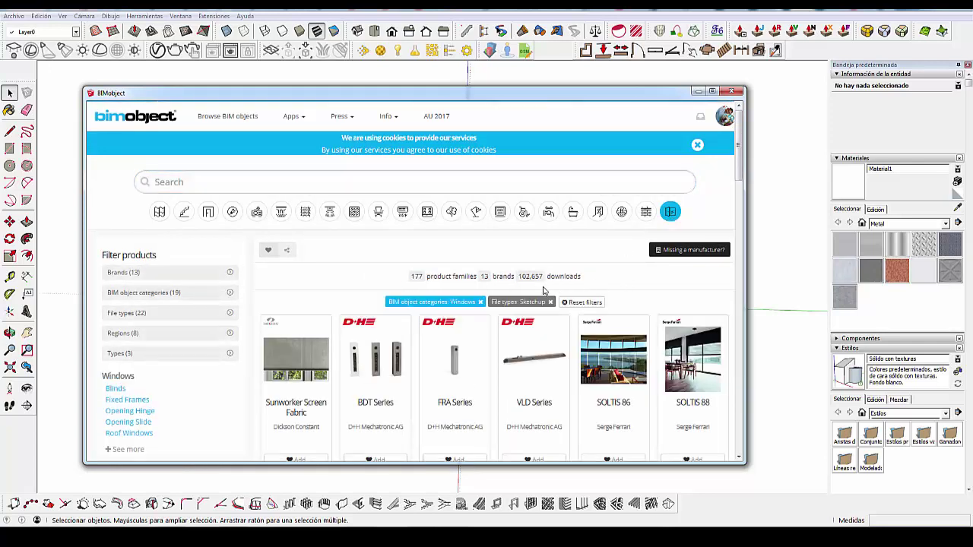
pyautogui.scroll(-3, 535, 287)
pyautogui.scroll(-2, 535, 287)
pyautogui.scroll(-2, 535, 287)
pyautogui.scroll(-2, 535, 287)
pyautogui.scroll(-2, 535, 288)
pyautogui.scroll(-4, 535, 288)
pyautogui.scroll(-3, 535, 288)
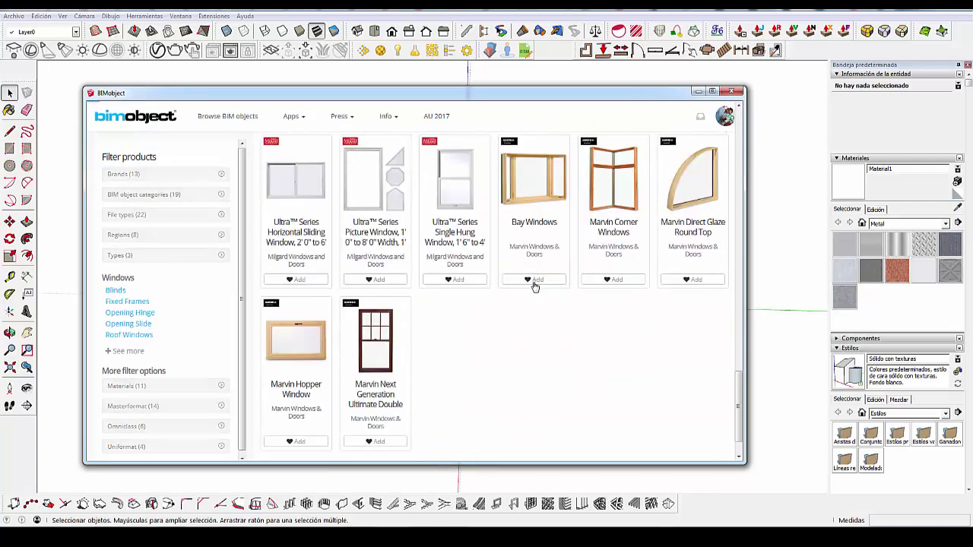
pyautogui.click(529, 301)
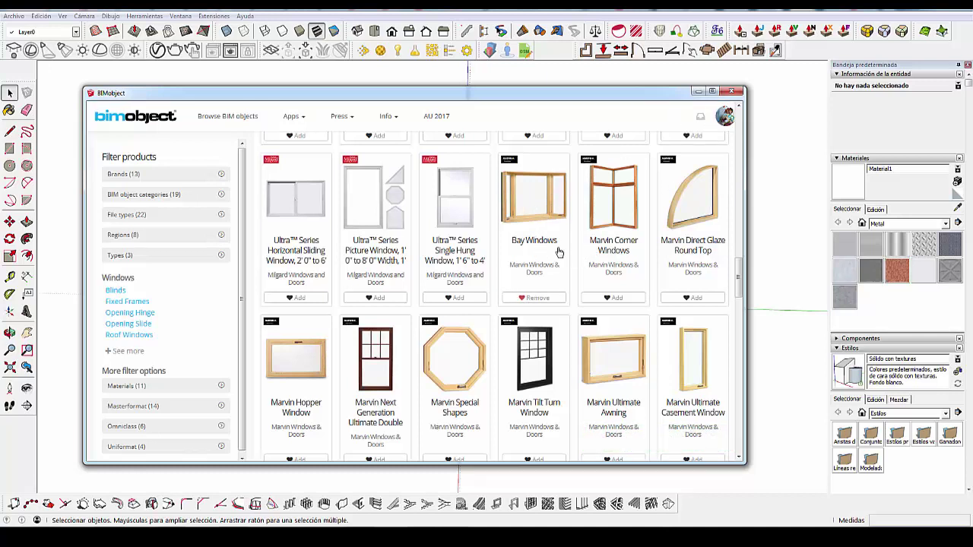
pyautogui.click(731, 92)
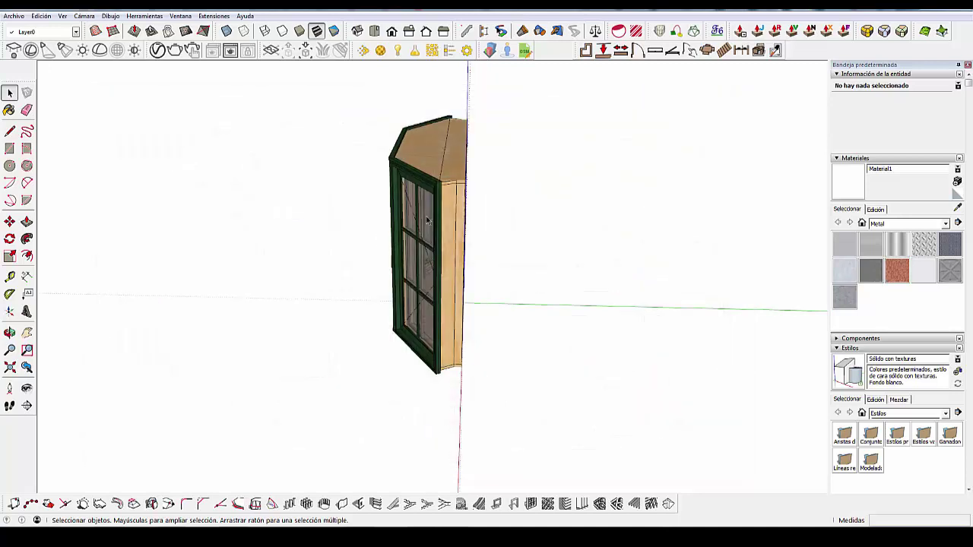
pyautogui.click(12, 16)
pyautogui.click(61, 68)
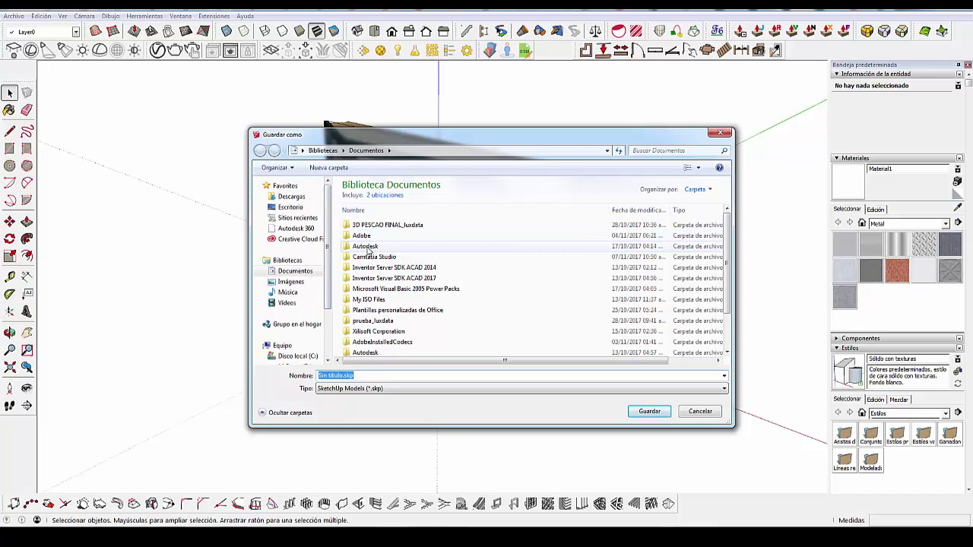
pyautogui.click(346, 167)
pyautogui.write('1 compl')
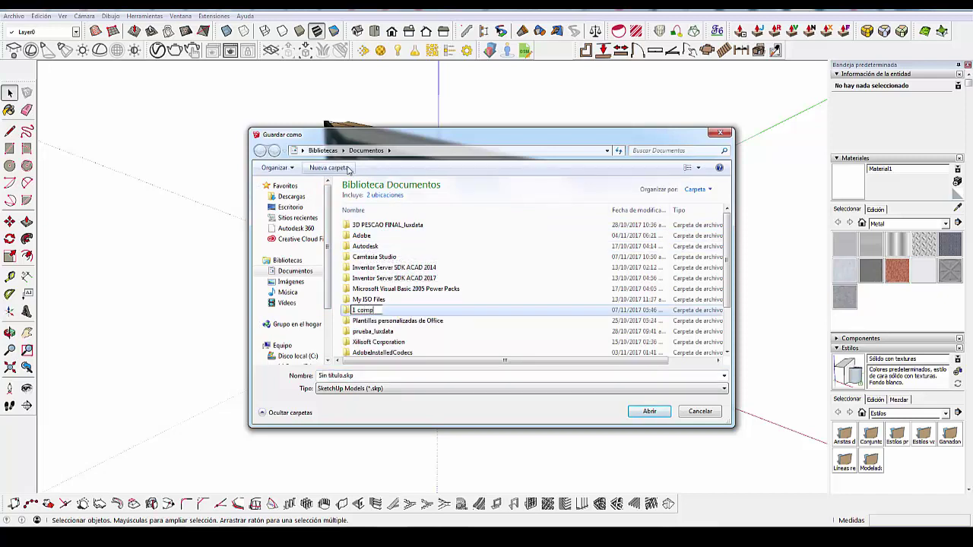
pyautogui.press('Return')
pyautogui.press('Return')
pyautogui.click(347, 168)
pyautogui.write('s bim')
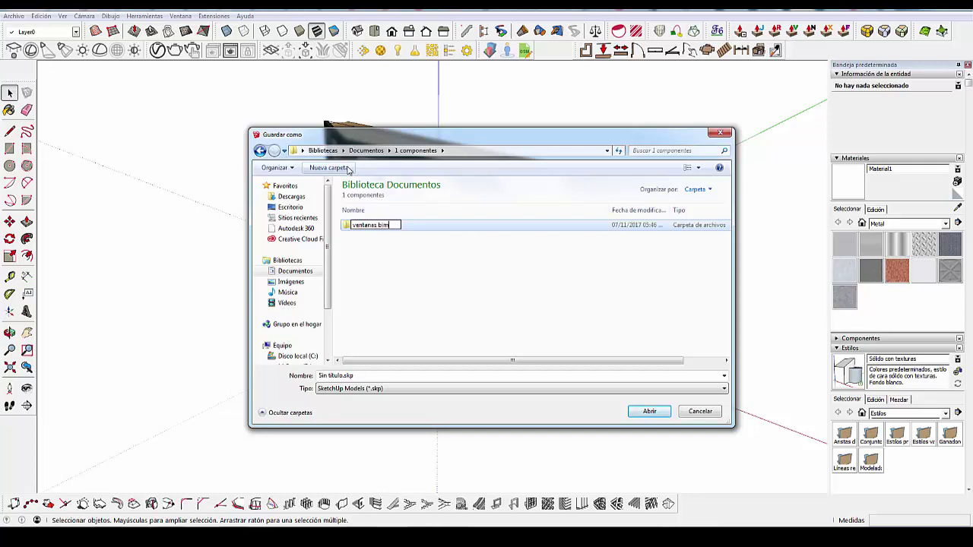
pyautogui.press('Return')
pyautogui.press('Return')
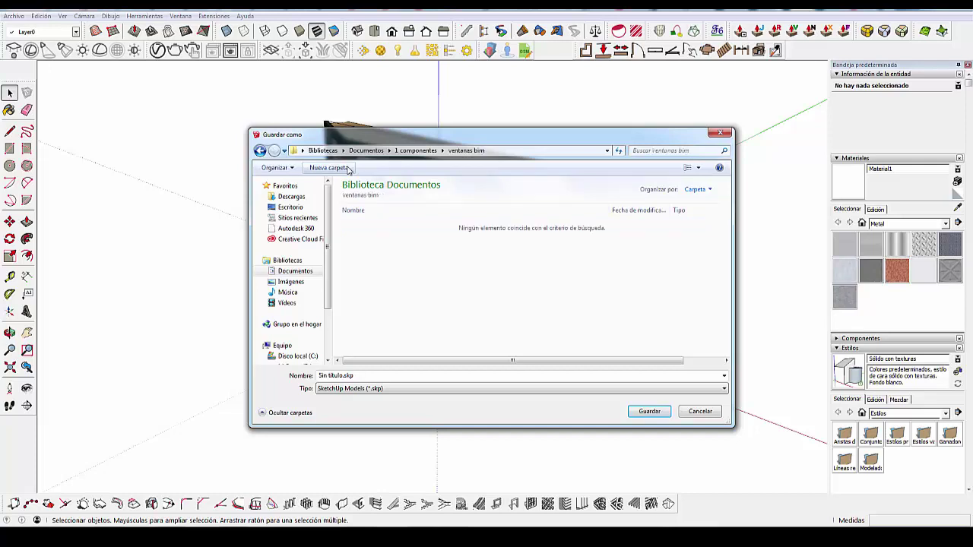
pyautogui.click(375, 377)
pyautogui.write('be')
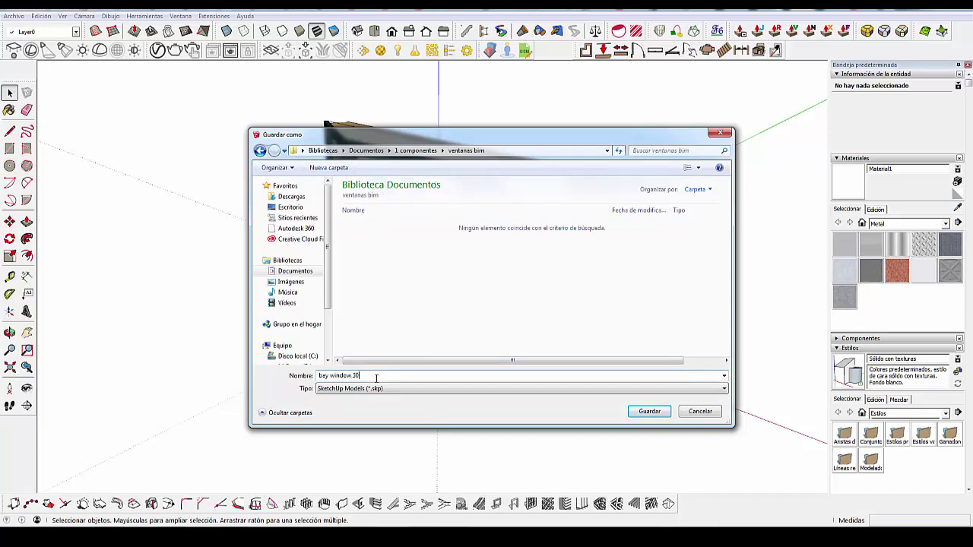
pyautogui.click(649, 411)
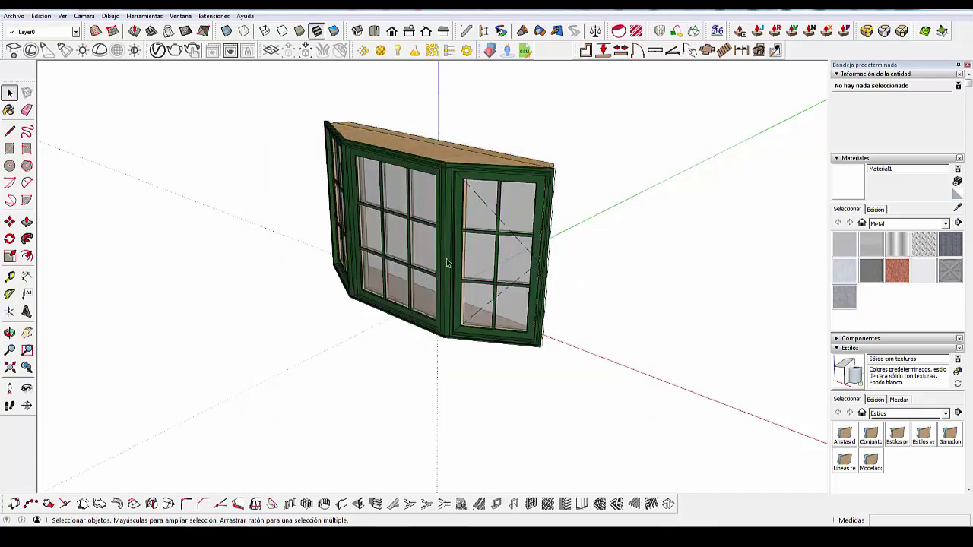
# - Delete the bay window component and relaunch the BIMobject catalogue from Extensiones
pyautogui.moveTo(524, 297); pyautogui.dragTo(505, 323, button='middle')
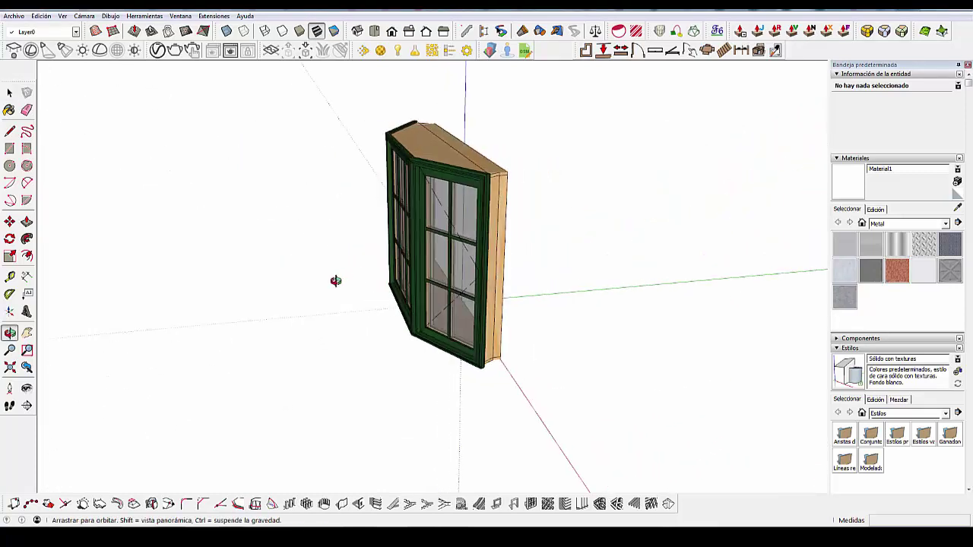
pyautogui.press('space')
pyautogui.click(419, 209)
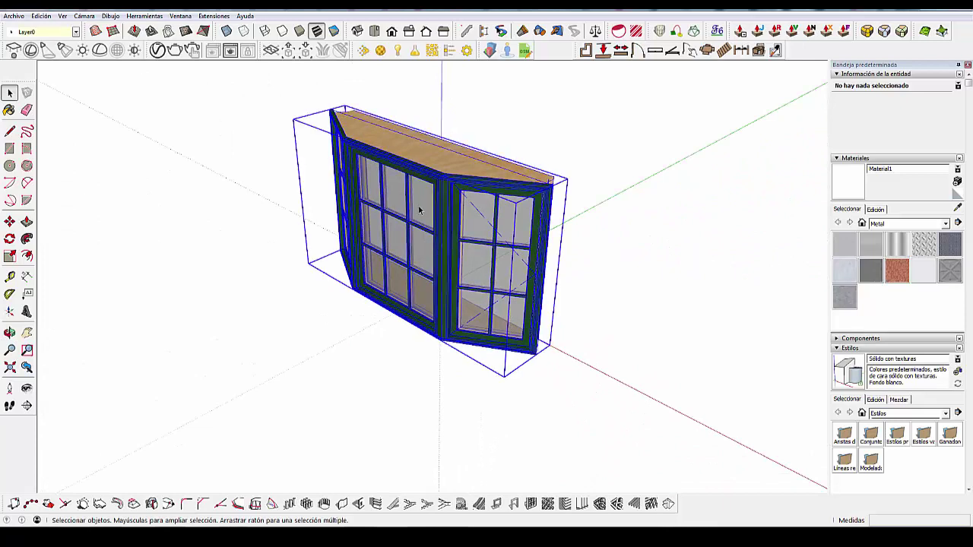
pyautogui.press('Delete')
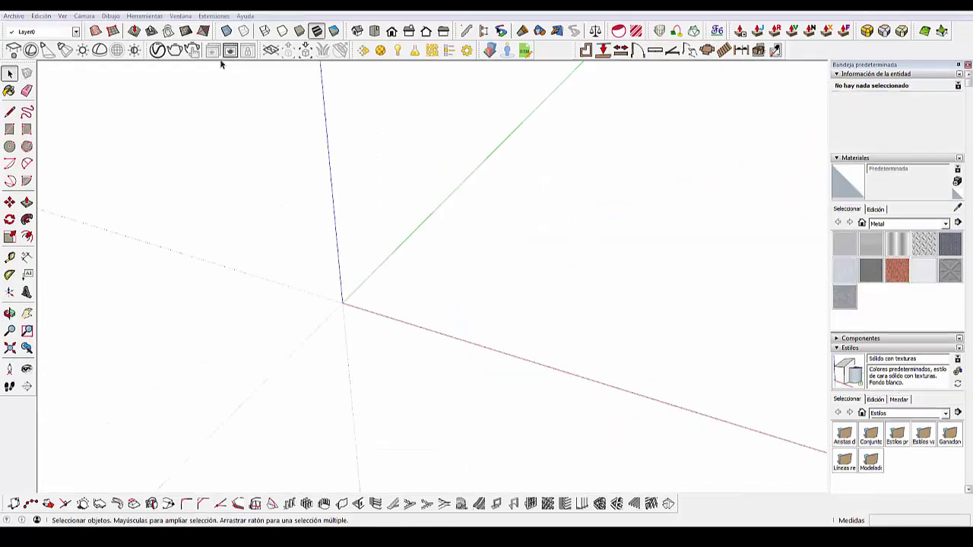
pyautogui.click(206, 16)
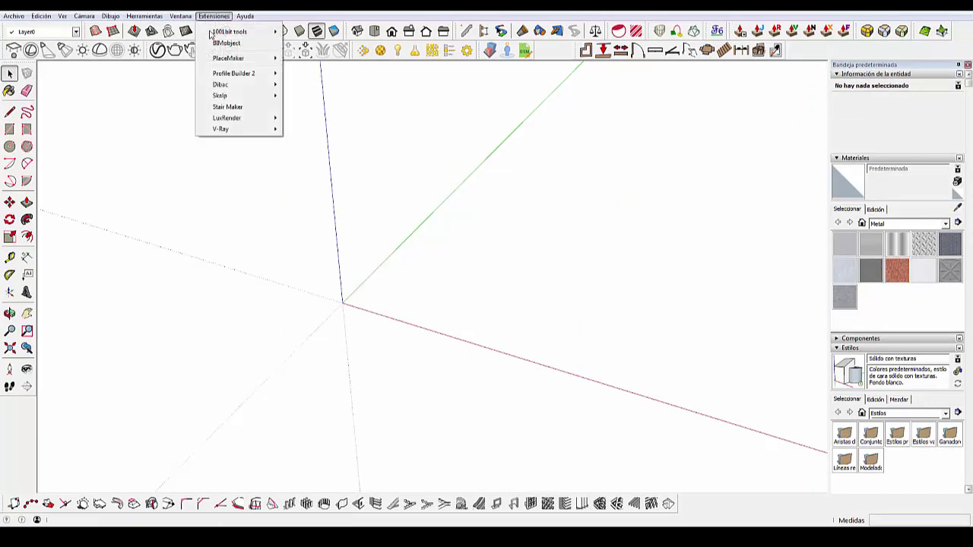
pyautogui.click(239, 44)
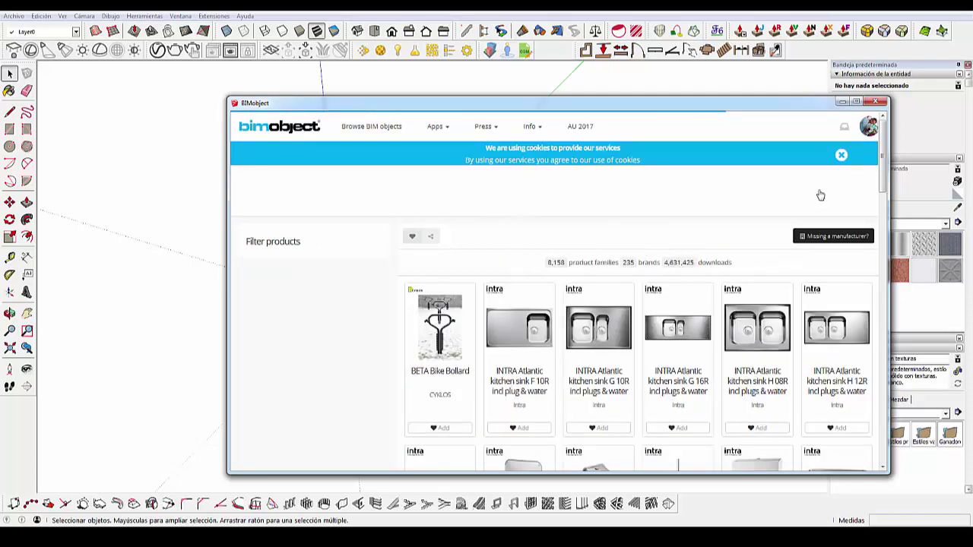
# - Filter the catalogue to Doors, add the Essence Series French-Style Sliding Door to the BIMboard and view its page
pyautogui.click(352, 222)
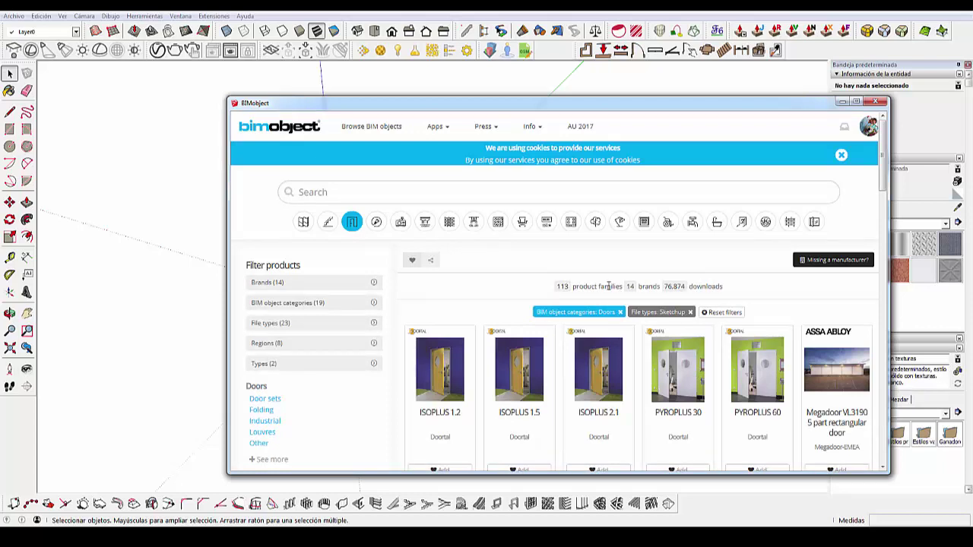
pyautogui.scroll(-1, 635, 288)
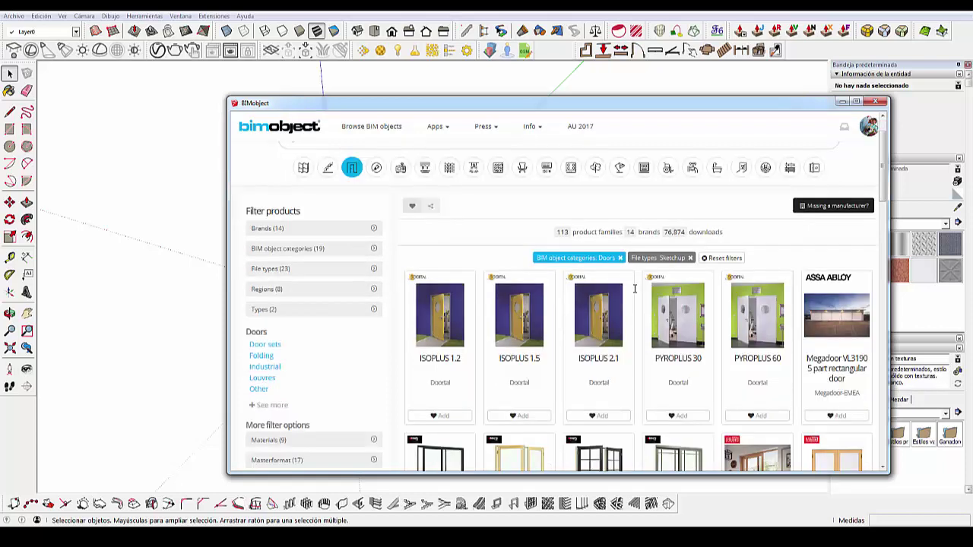
pyautogui.scroll(-1, 635, 289)
pyautogui.scroll(-1, 636, 293)
pyautogui.scroll(-1, 792, 286)
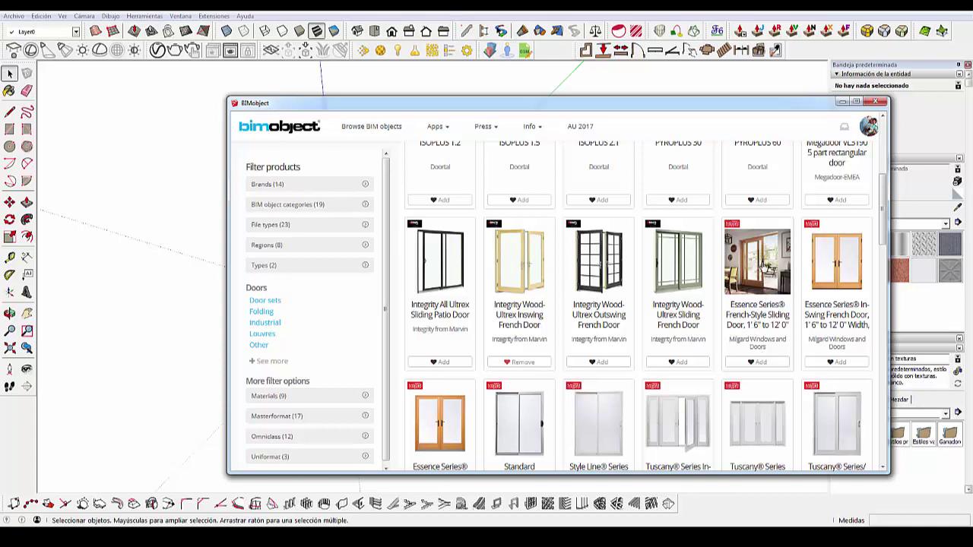
pyautogui.click(760, 363)
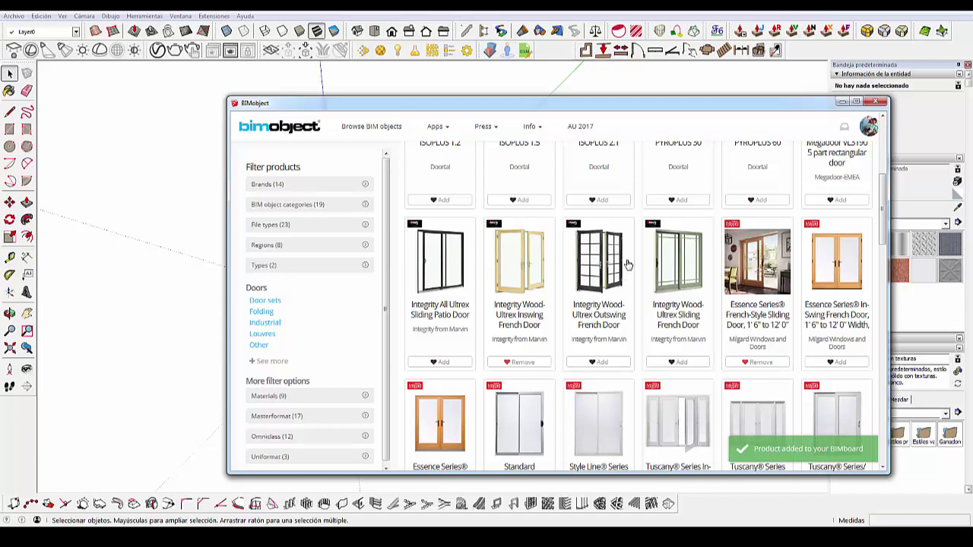
pyautogui.click(741, 351)
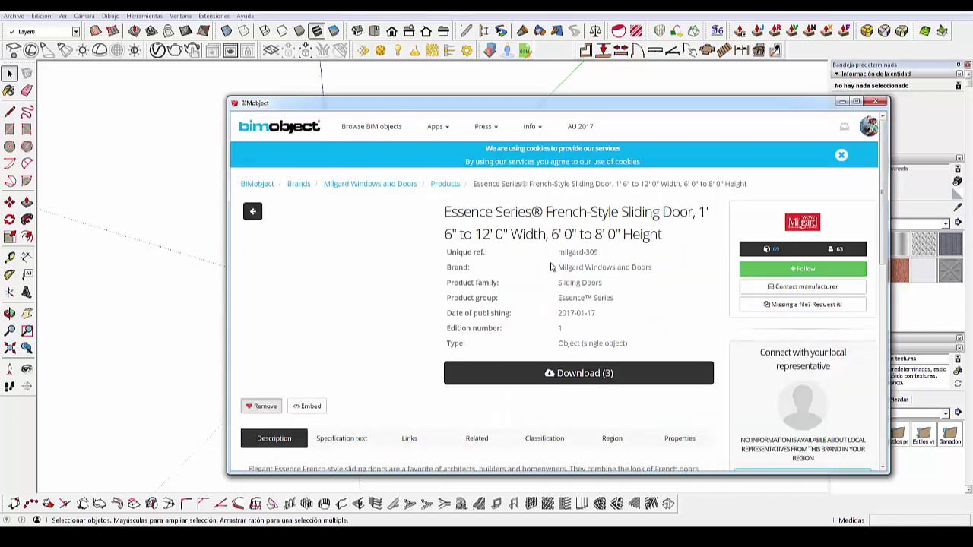
# - Download the Essence sliding door's SketchUp file and place the component at the origin
pyautogui.click(565, 373)
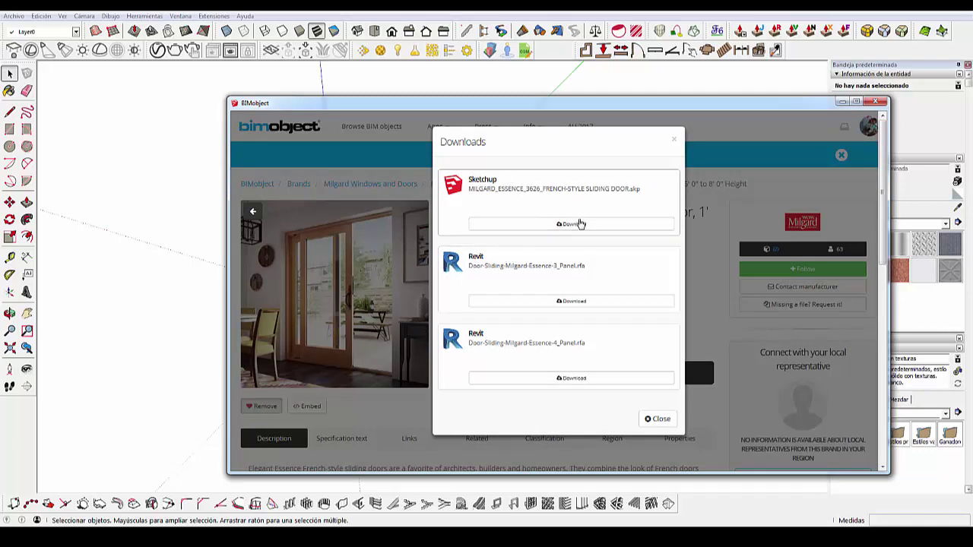
pyautogui.click(580, 224)
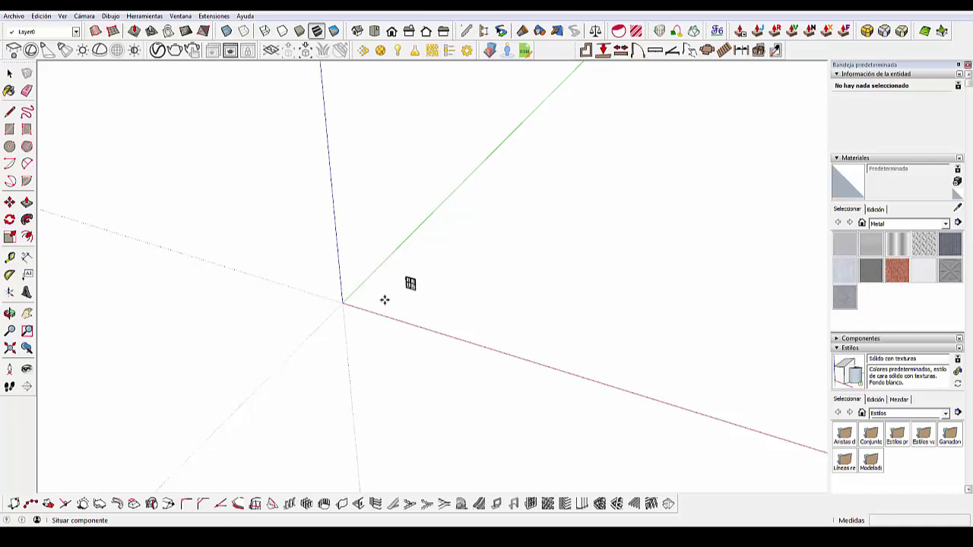
pyautogui.scroll(1, 350, 304)
pyautogui.scroll(1, 346, 303)
pyautogui.scroll(2, 338, 300)
pyautogui.scroll(1, 327, 297)
pyautogui.click(313, 293)
pyautogui.scroll(2, 448, 190)
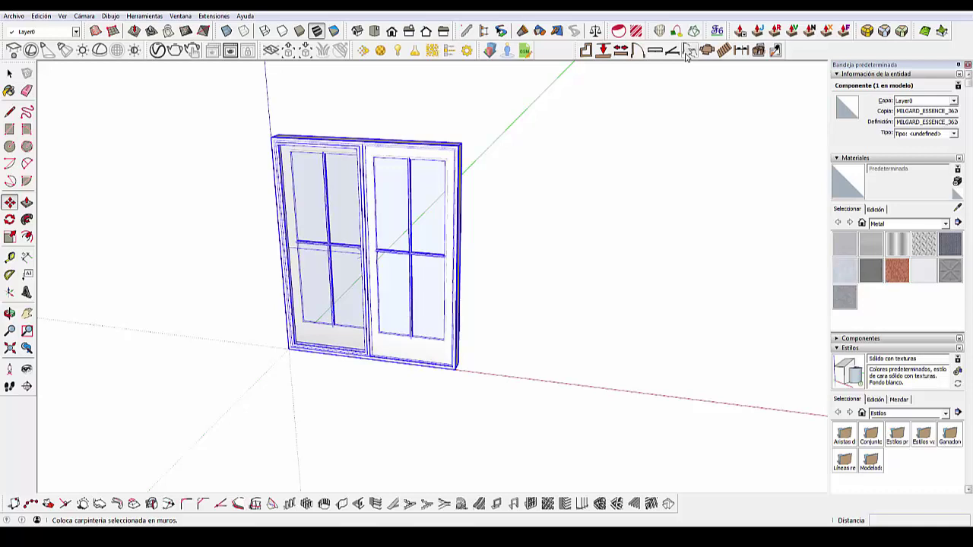
pyautogui.click(686, 52)
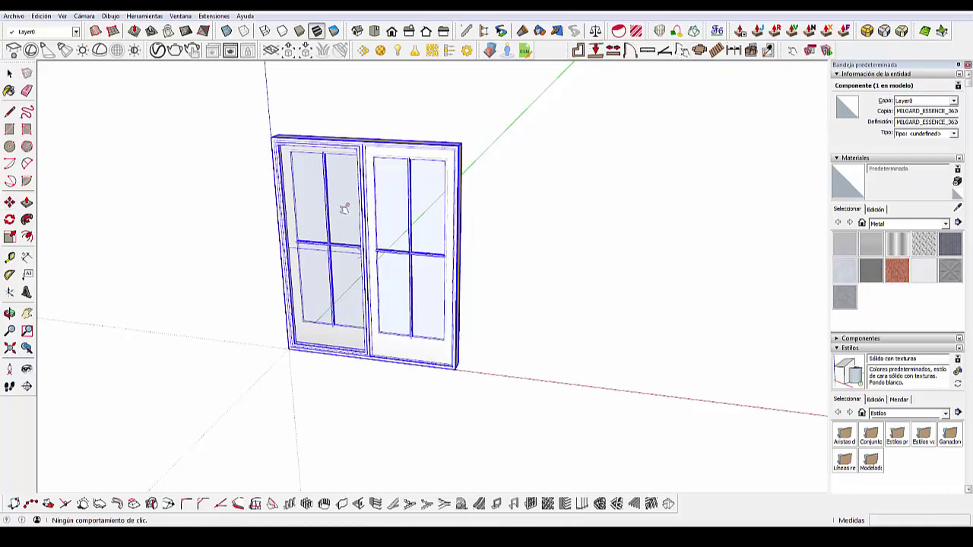
# - Save the door as 'puerta french deslizante' in a new 'puertas bim' folder under 1 componentes
pyautogui.click(10, 74)
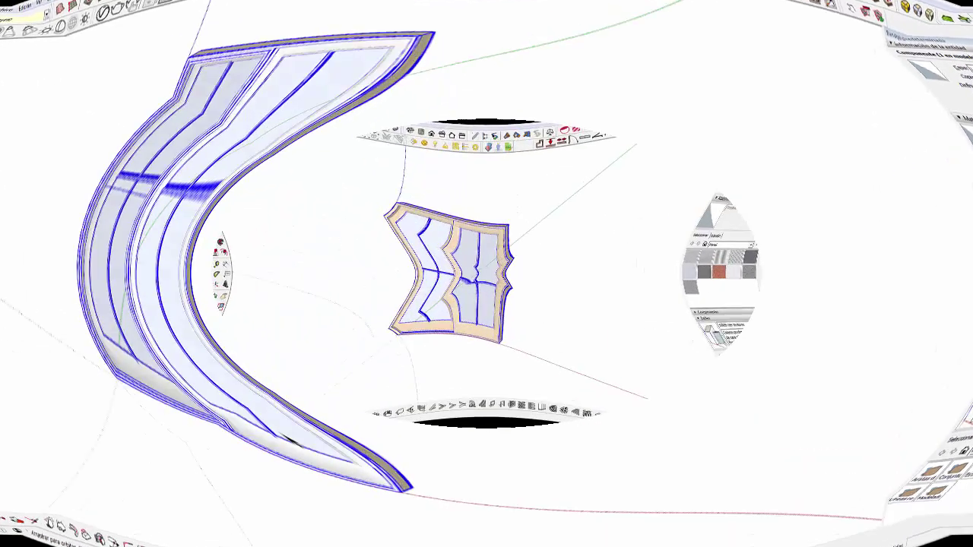
pyautogui.click(60, 67)
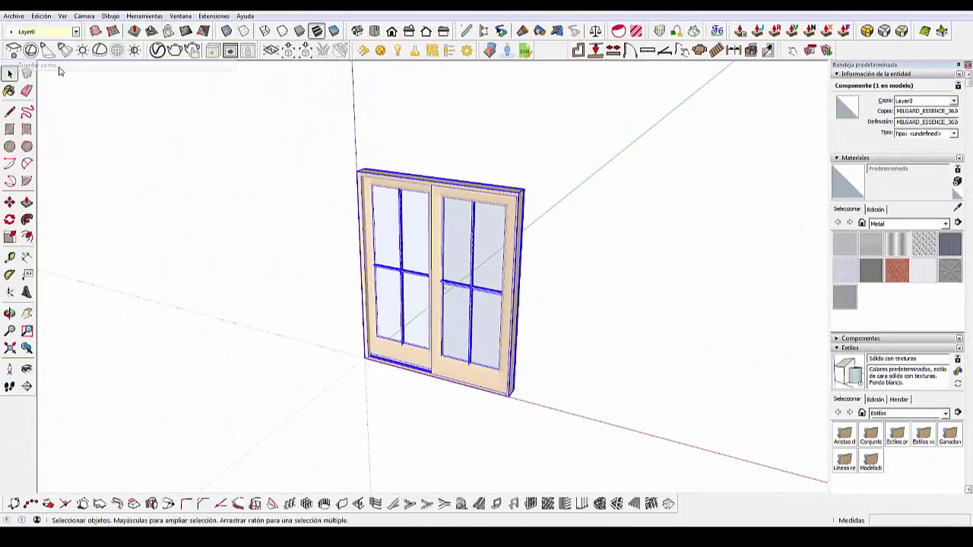
pyautogui.click(467, 150)
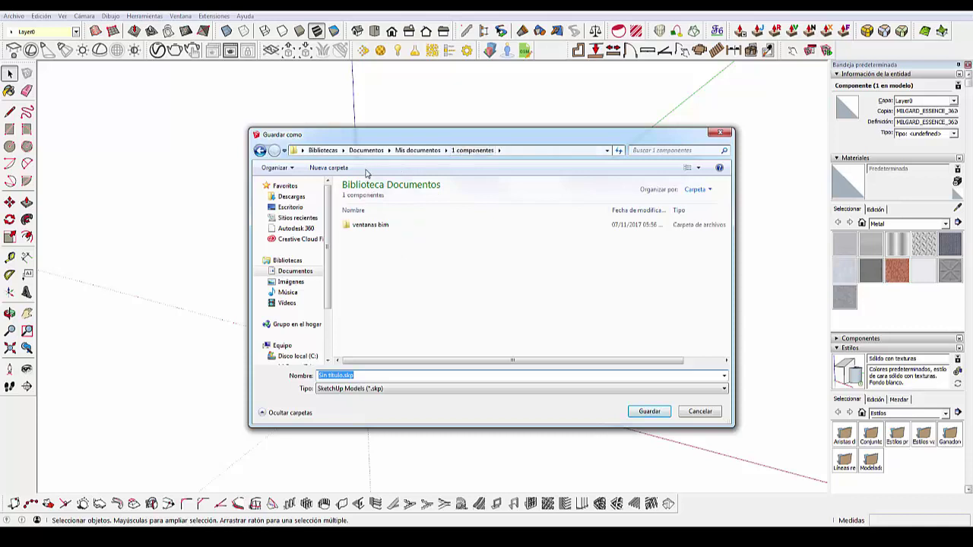
pyautogui.click(330, 167)
pyautogui.write('puertas b')
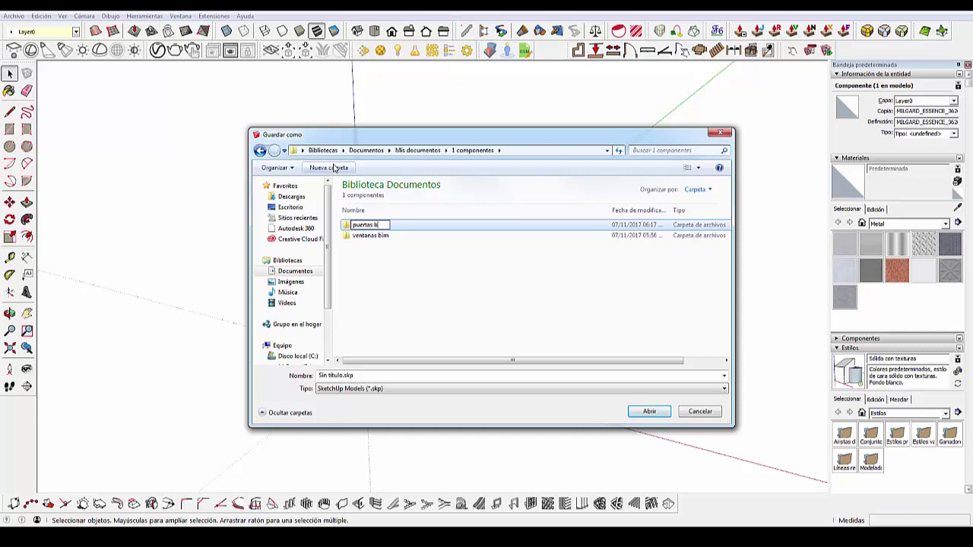
pyautogui.press('Return')
pyautogui.press('Return')
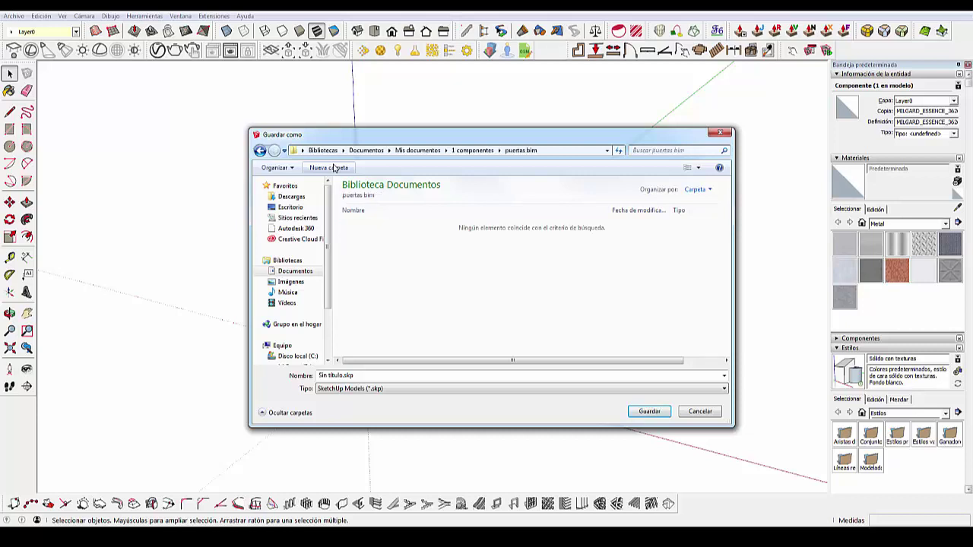
pyautogui.click(387, 374)
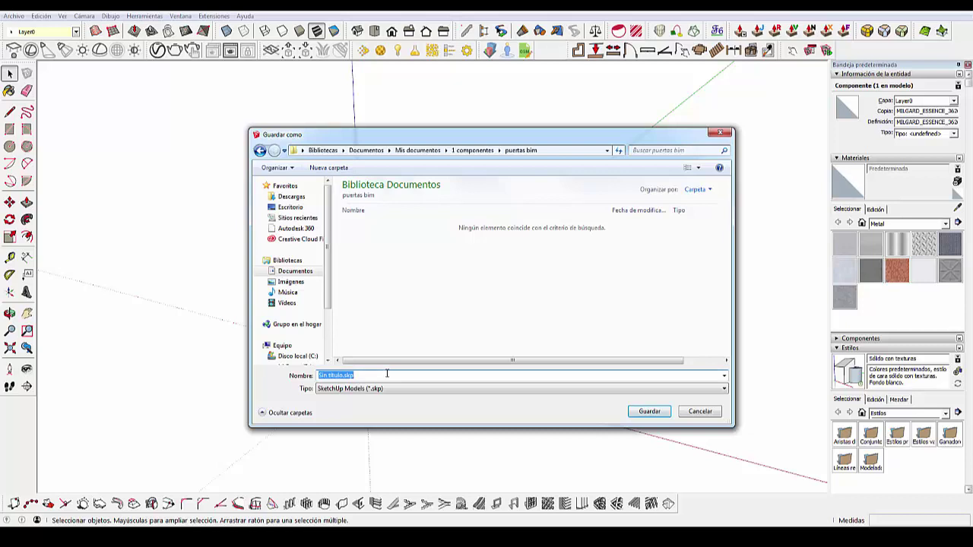
pyautogui.write('fre')
pyautogui.write('puerta ')
pyautogui.write('doble')
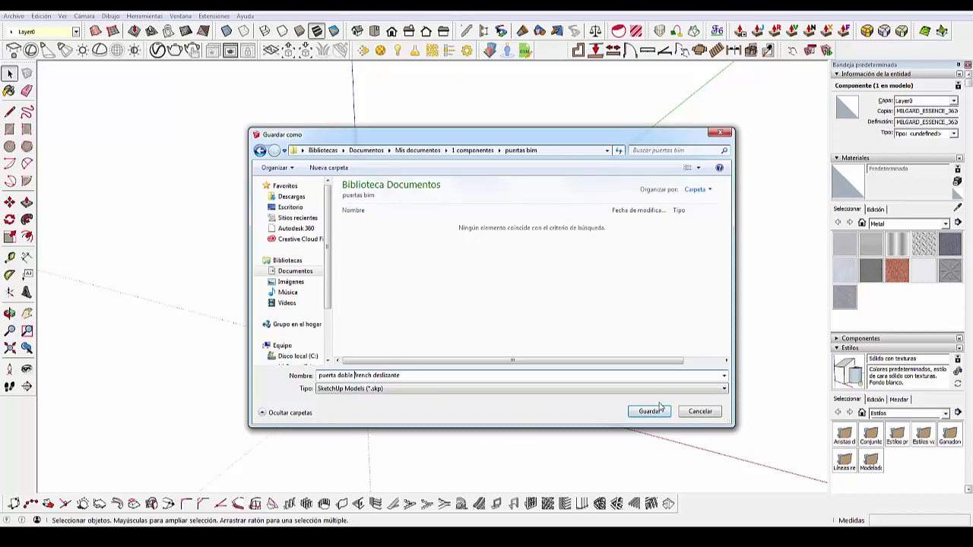
pyautogui.press('BackSpace')
pyautogui.press('BackSpace')
pyautogui.press('BackSpace')
pyautogui.press('BackSpace')
pyautogui.press('BackSpace')
pyautogui.press('BackSpace')
pyautogui.click(643, 411)
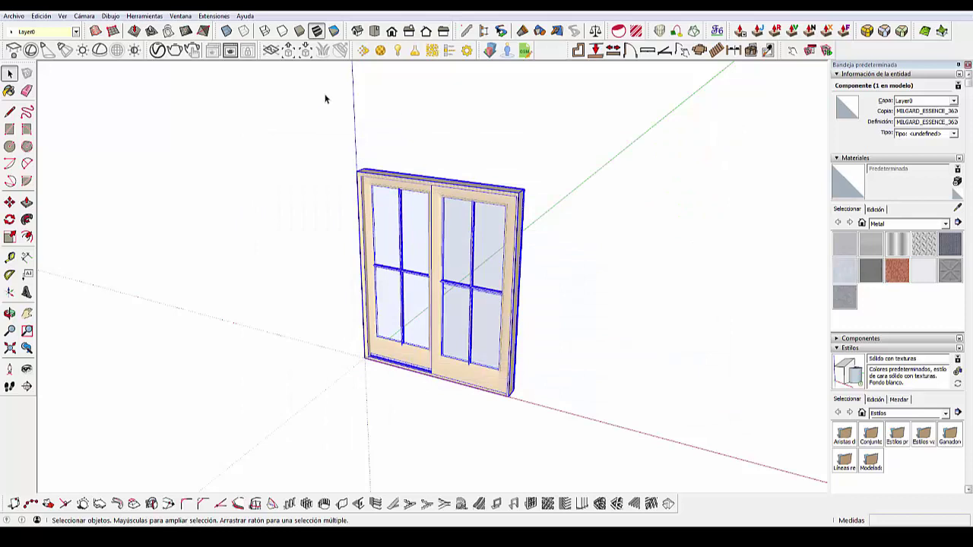
# - Start a new empty model and dismiss the four SU2LUX error messages
pyautogui.click(13, 15)
pyautogui.click(205, 59)
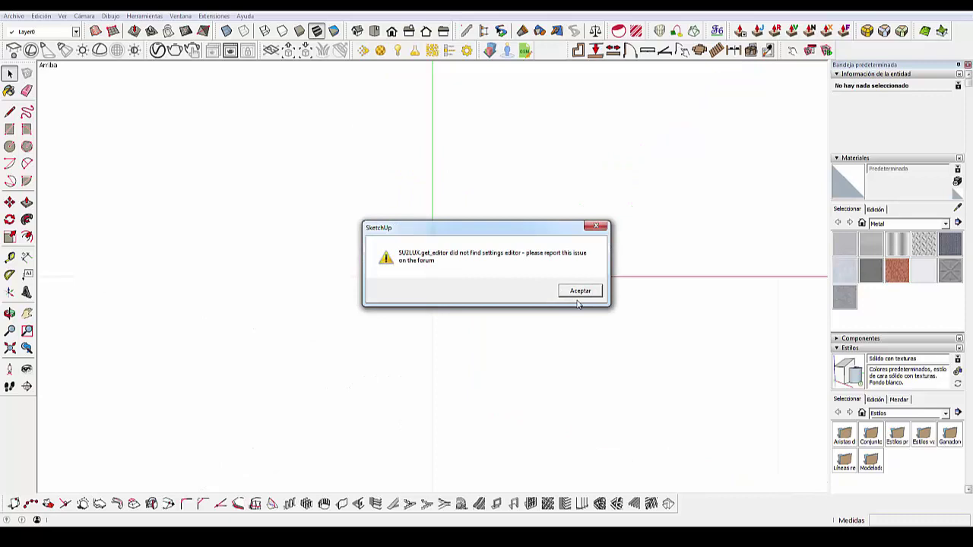
pyautogui.click(580, 291)
pyautogui.click(580, 291)
pyautogui.click(580, 291)
pyautogui.click(579, 291)
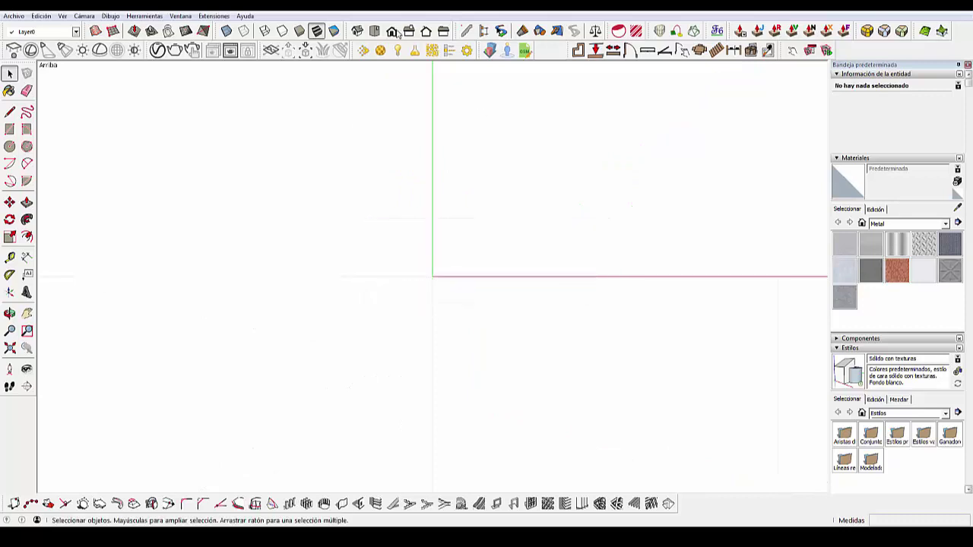
# - Switch to an isometric view and launch the BIMobject catalogue
pyautogui.click(391, 31)
pyautogui.click(216, 16)
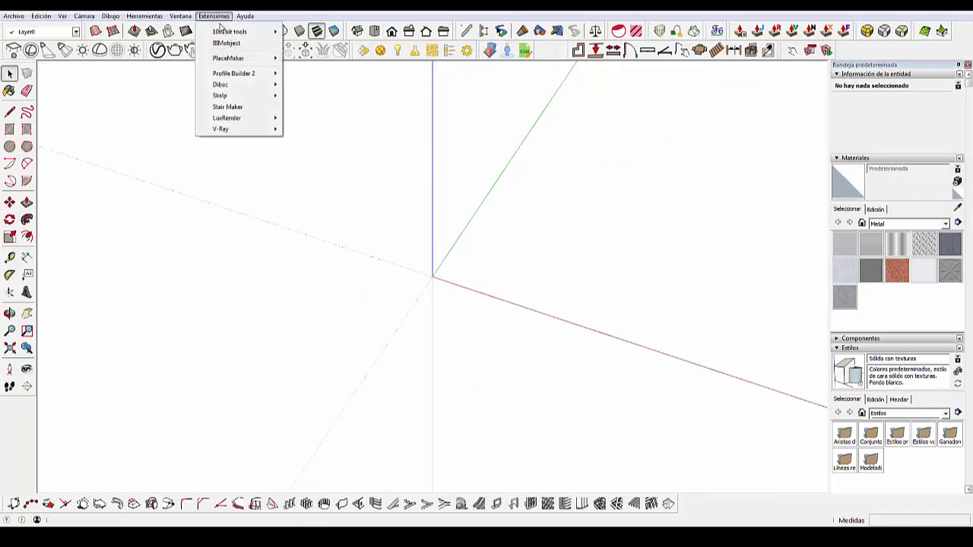
pyautogui.click(244, 44)
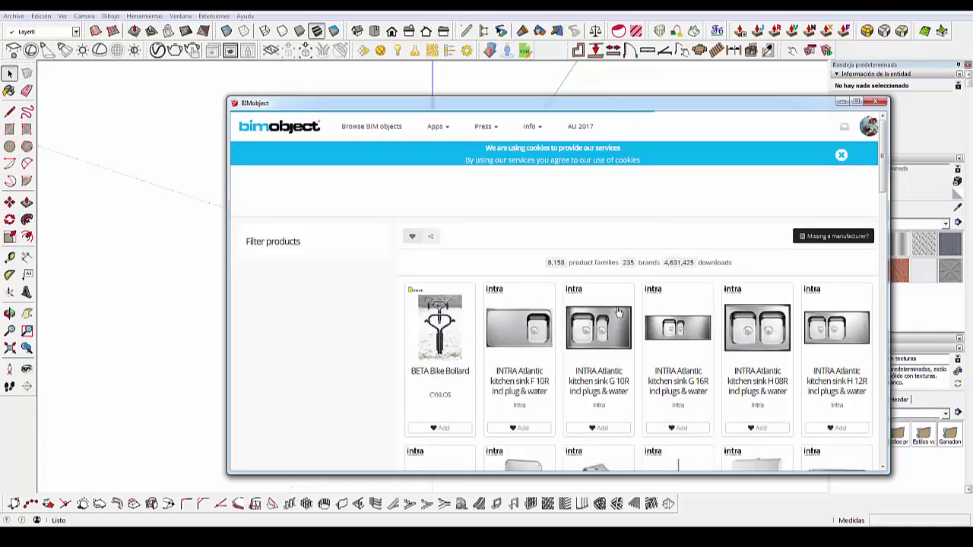
# - Scroll the BIMobject product grid down to the Sfera 54 Wall-Hung WC
pyautogui.scroll(-3, 616, 316)
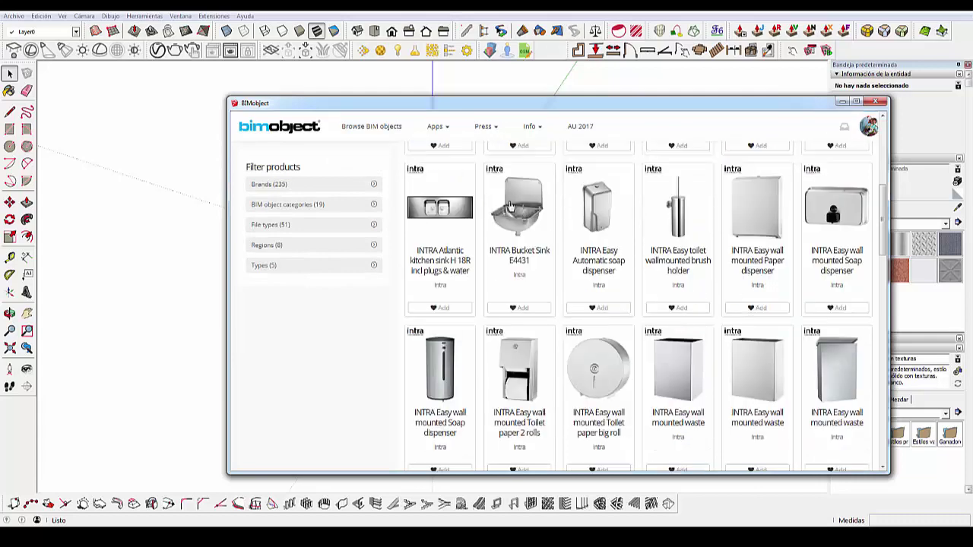
pyautogui.scroll(-2, 547, 251)
pyautogui.scroll(-2, 584, 293)
pyautogui.scroll(-3, 583, 293)
pyautogui.scroll(-1, 585, 295)
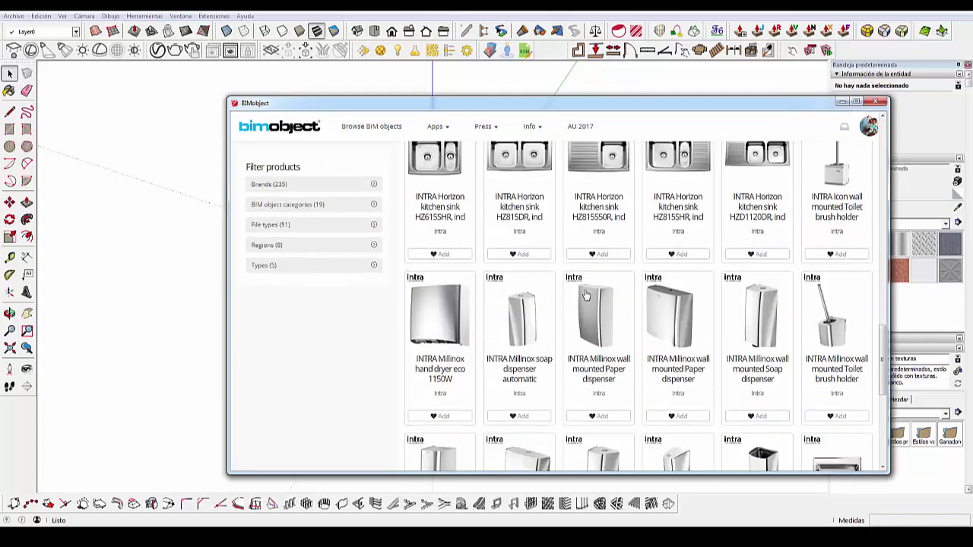
pyautogui.scroll(-4, 585, 295)
pyautogui.scroll(-2, 581, 308)
pyautogui.scroll(-2, 581, 307)
pyautogui.scroll(-2, 579, 306)
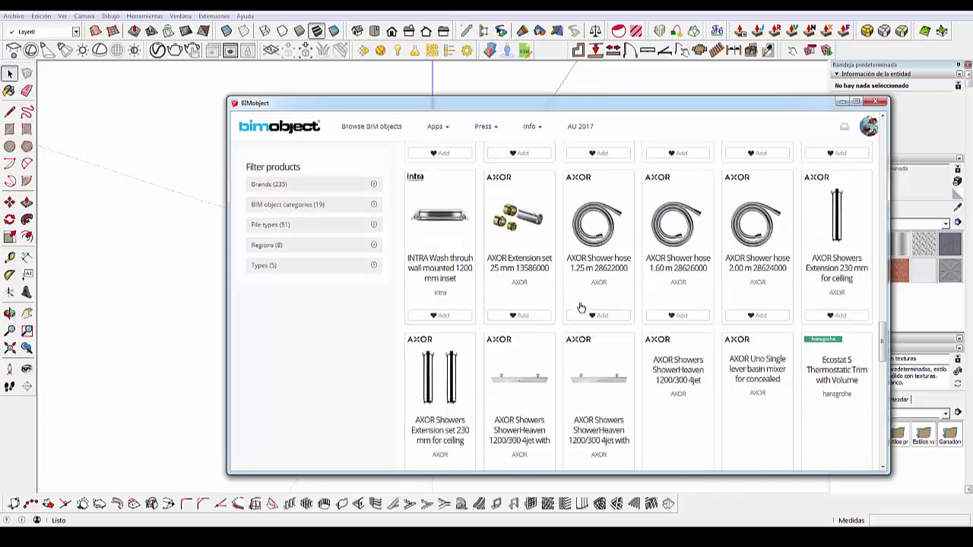
pyautogui.scroll(-1, 579, 306)
pyautogui.scroll(-2, 579, 307)
pyautogui.scroll(-2, 579, 307)
pyautogui.scroll(-1, 580, 307)
pyautogui.scroll(-2, 580, 307)
pyautogui.scroll(-2, 579, 307)
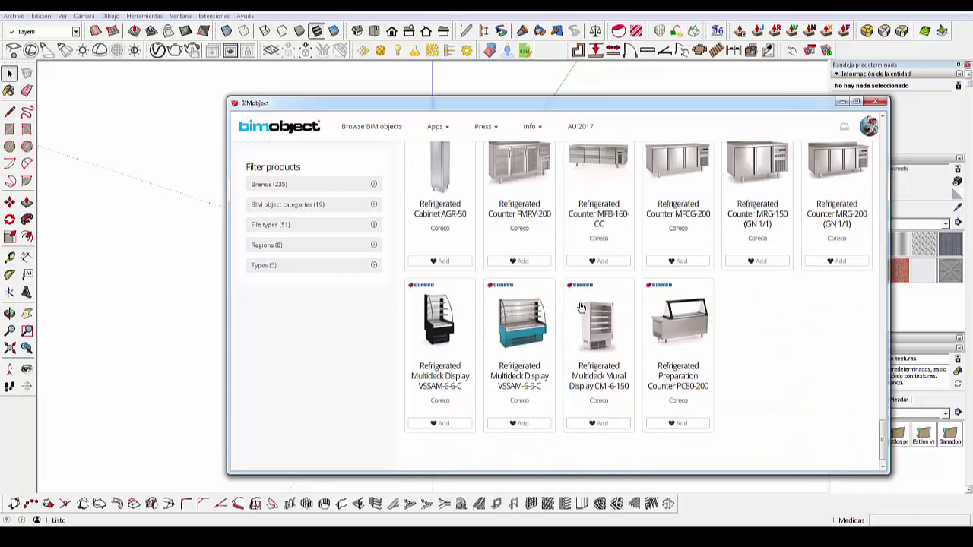
pyautogui.scroll(-2, 579, 306)
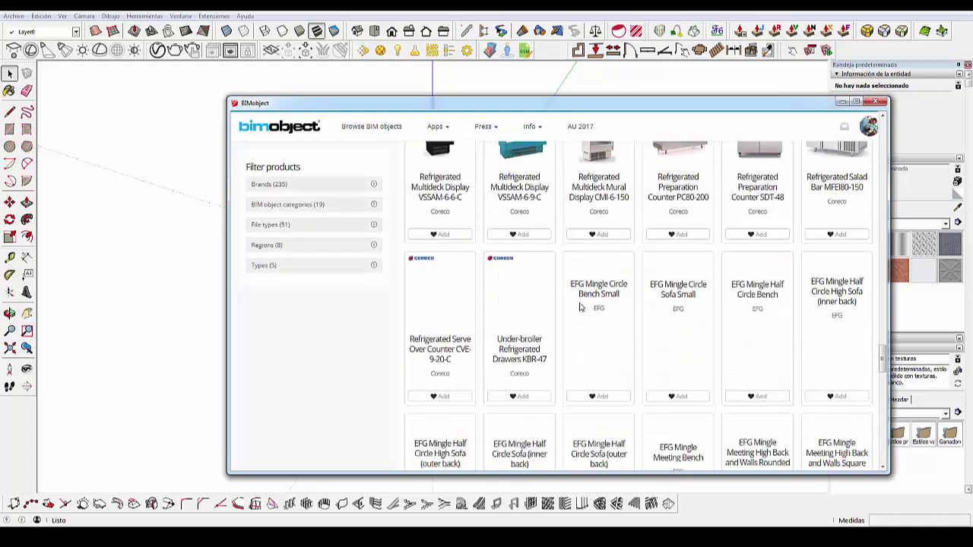
pyautogui.scroll(-2, 579, 306)
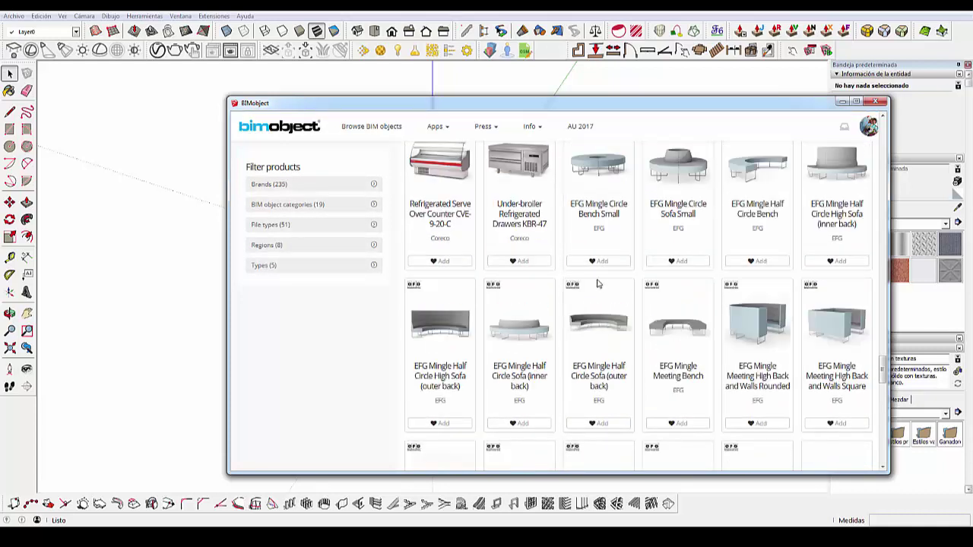
pyautogui.scroll(-2, 598, 282)
pyautogui.scroll(-1, 599, 282)
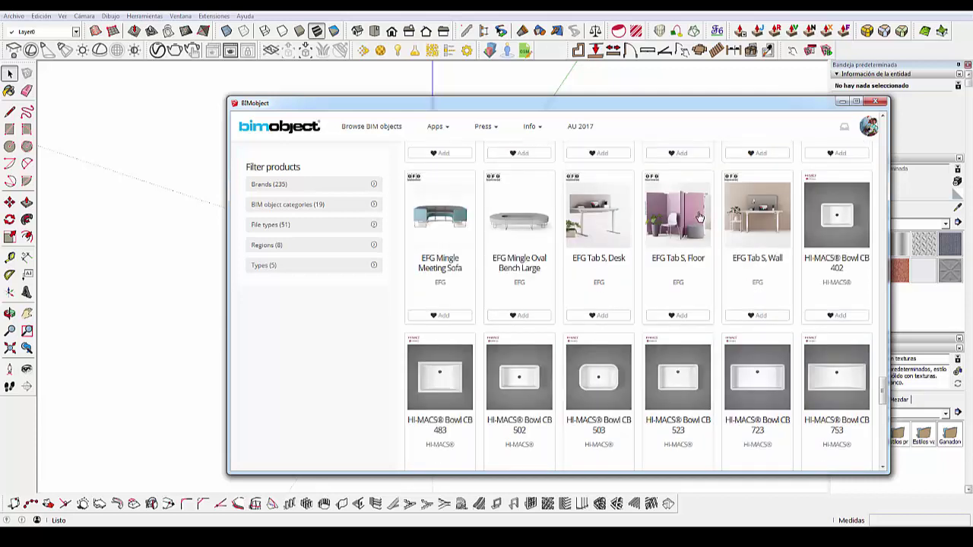
pyautogui.scroll(-1, 675, 232)
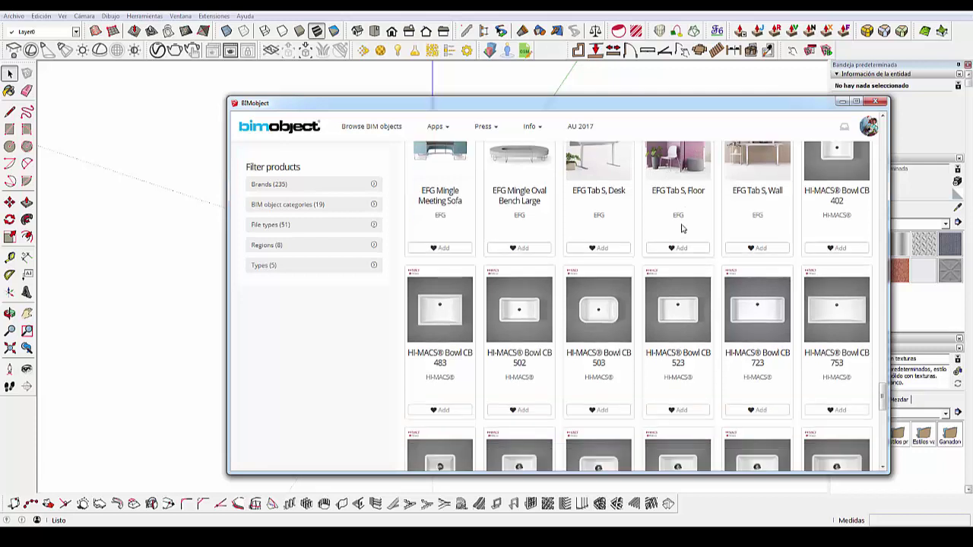
pyautogui.scroll(-3, 676, 231)
pyautogui.scroll(-2, 682, 228)
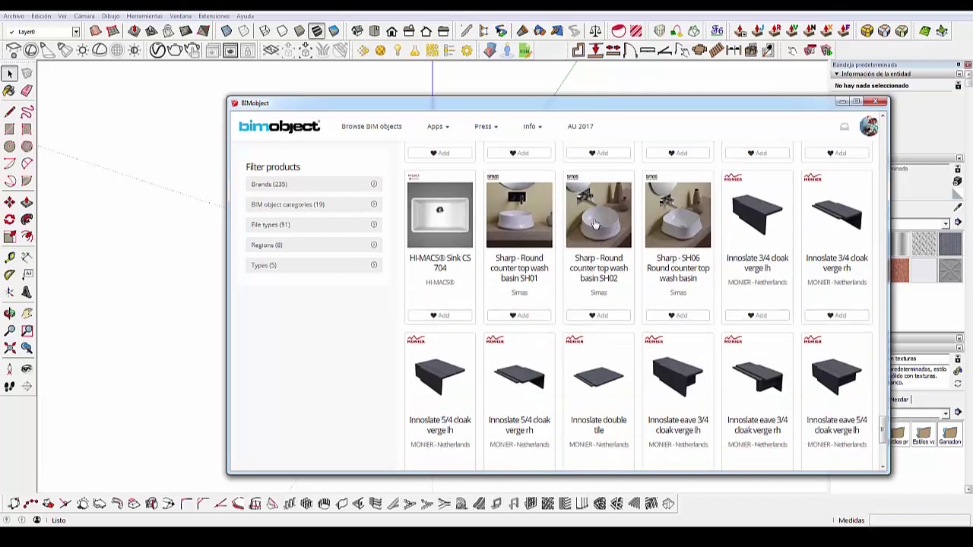
pyautogui.scroll(-3, 660, 272)
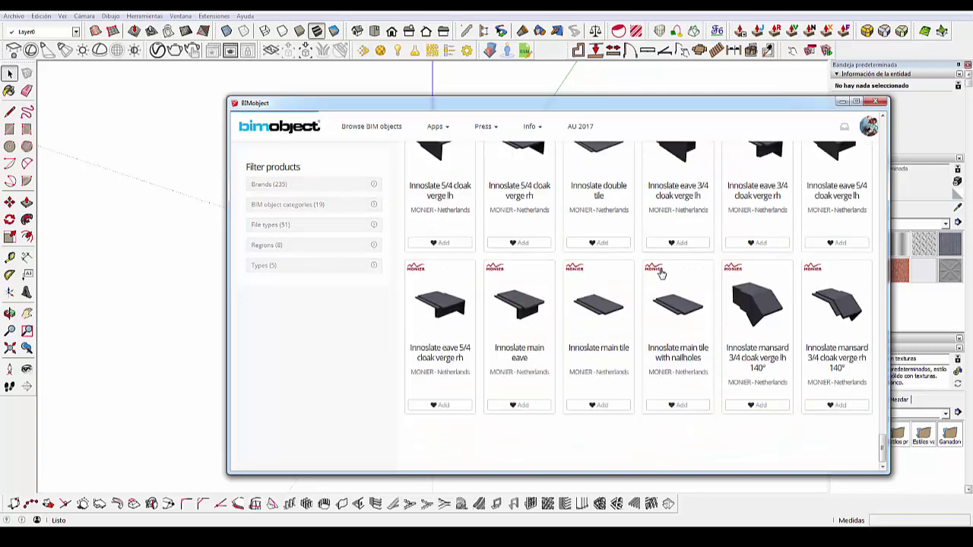
pyautogui.scroll(-1, 660, 273)
pyautogui.scroll(-2, 660, 273)
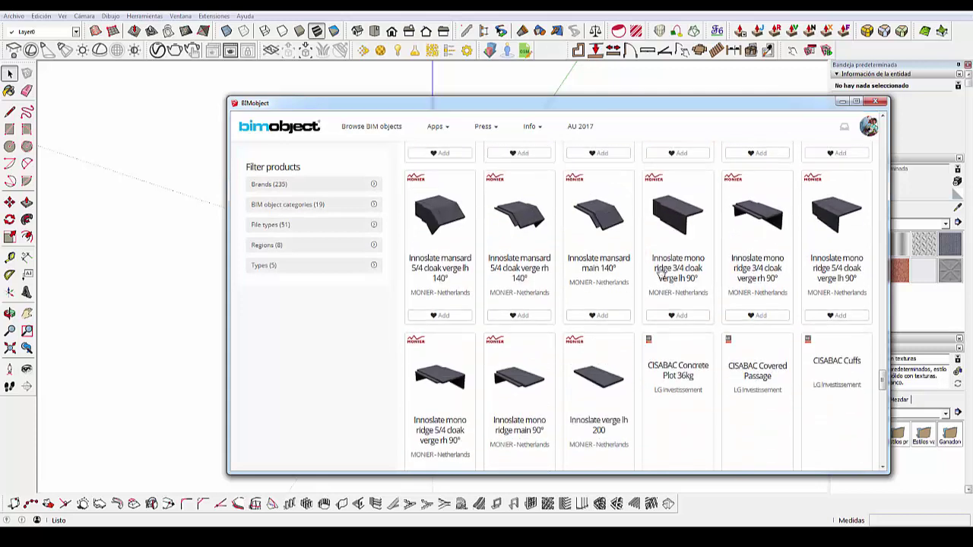
pyautogui.scroll(-2, 591, 302)
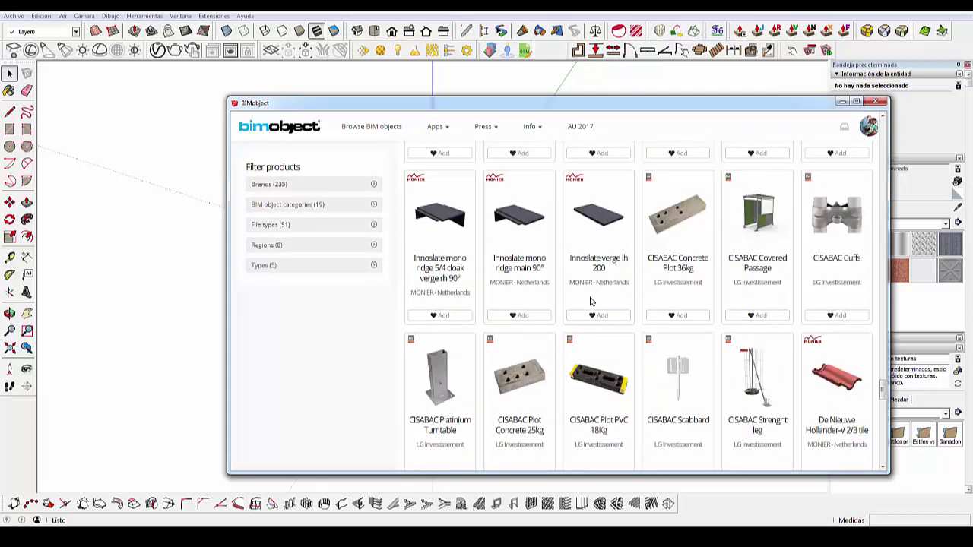
pyautogui.scroll(-2, 590, 302)
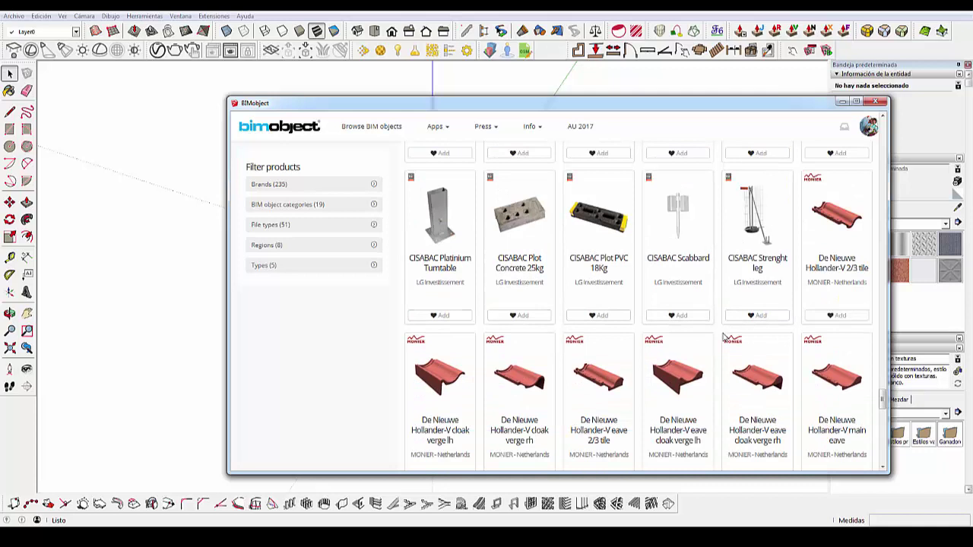
pyautogui.scroll(-2, 722, 337)
pyautogui.scroll(-2, 689, 324)
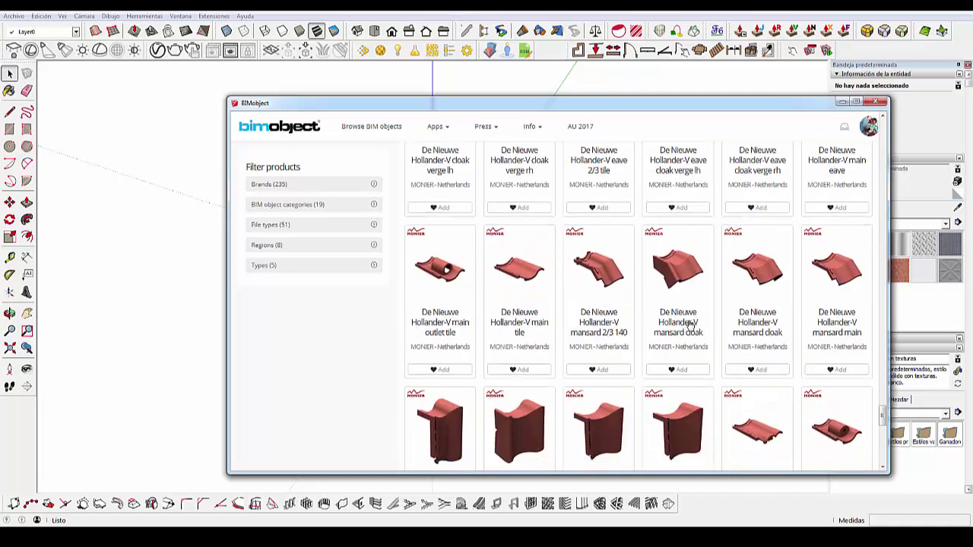
pyautogui.scroll(-1, 688, 324)
pyautogui.scroll(-2, 680, 320)
pyautogui.scroll(-1, 659, 308)
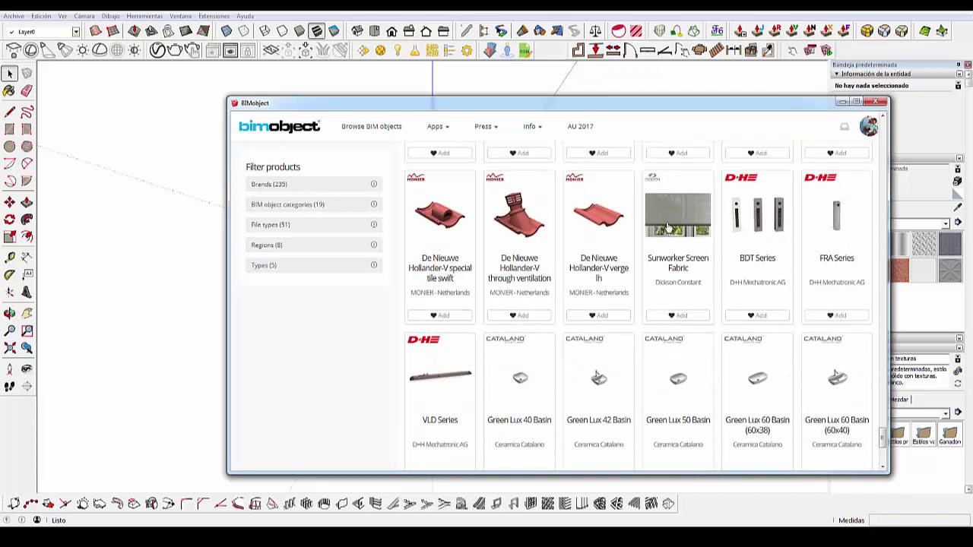
pyautogui.scroll(-2, 667, 227)
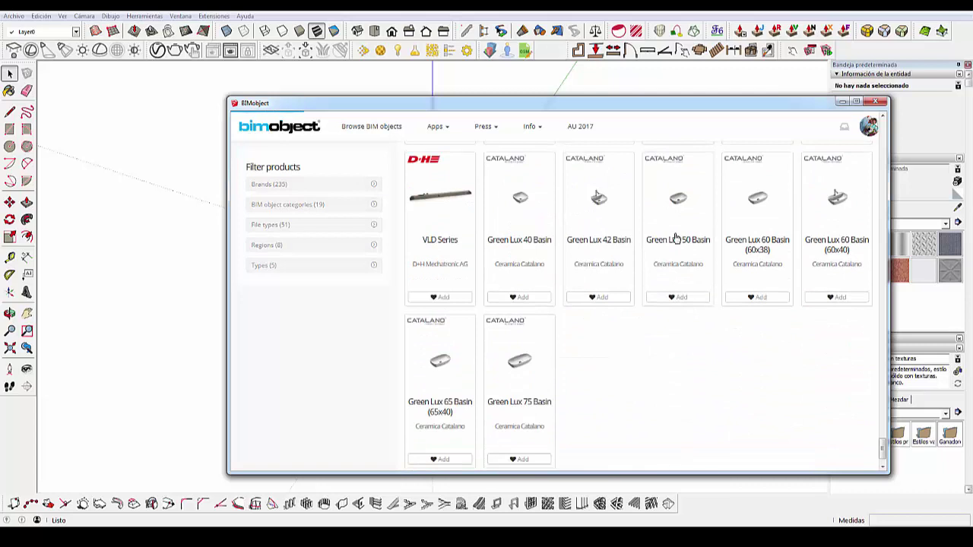
pyautogui.scroll(-1, 675, 237)
pyautogui.scroll(-1, 674, 238)
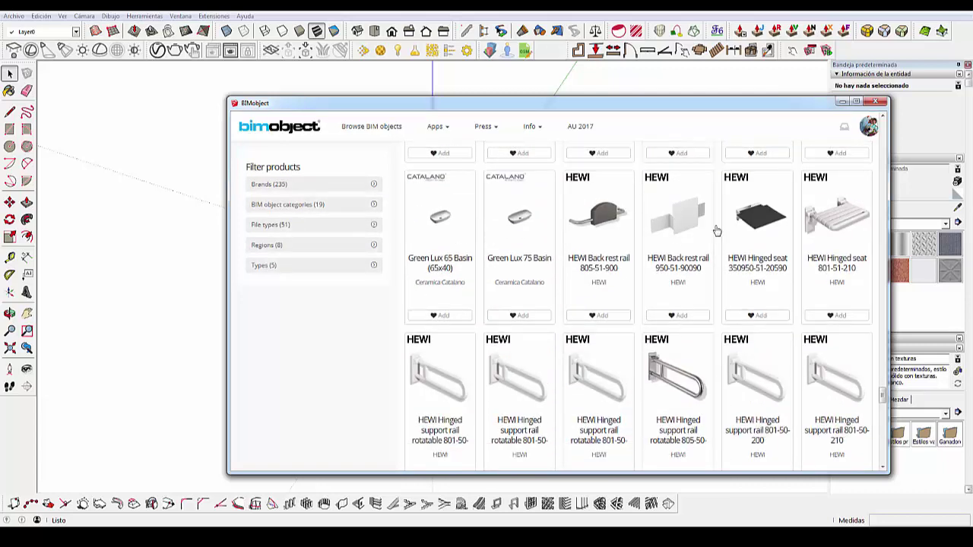
pyautogui.scroll(-1, 804, 206)
pyautogui.scroll(-2, 701, 276)
pyautogui.scroll(-2, 702, 280)
pyautogui.scroll(-2, 702, 283)
pyautogui.scroll(-2, 701, 281)
pyautogui.scroll(-2, 701, 282)
pyautogui.scroll(-2, 701, 282)
pyautogui.scroll(-2, 701, 281)
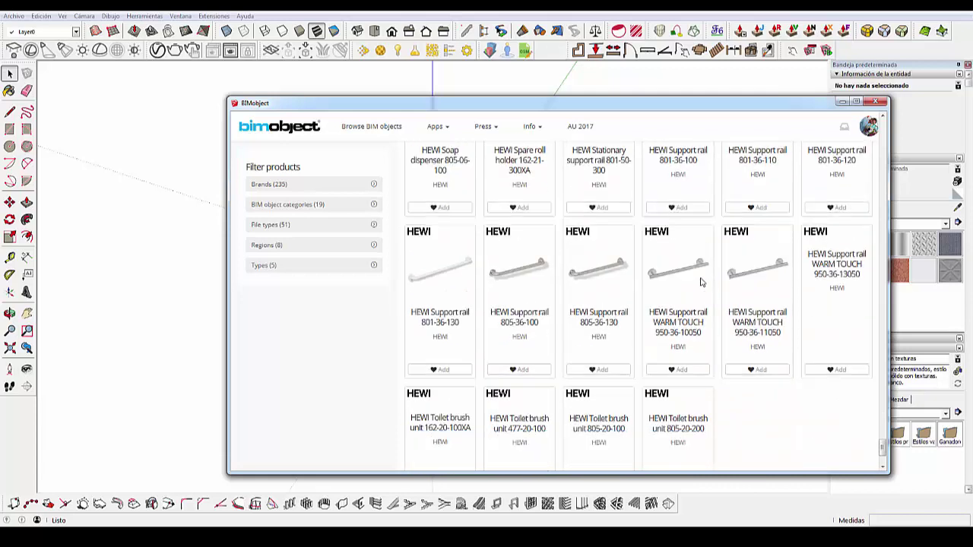
pyautogui.scroll(-2, 699, 282)
pyautogui.scroll(2, 608, 287)
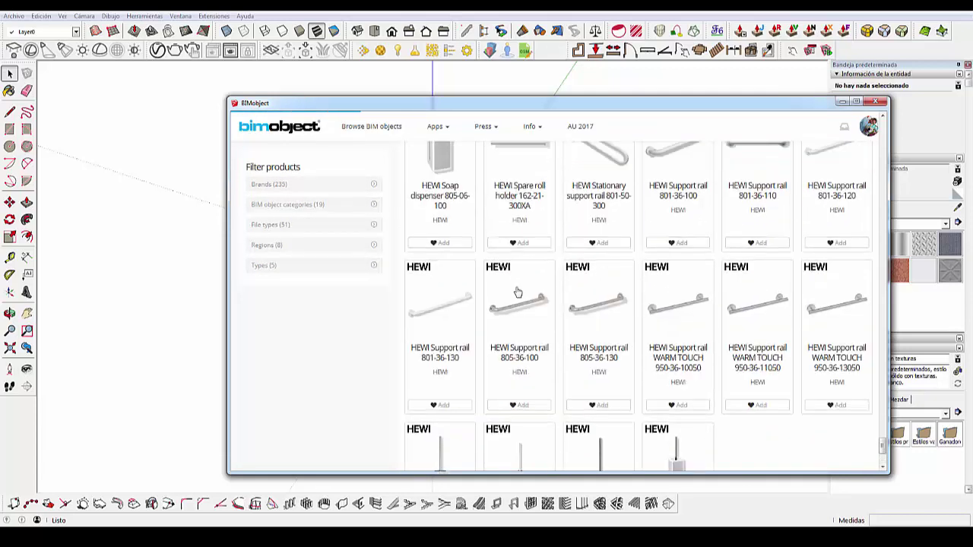
pyautogui.scroll(1, 516, 300)
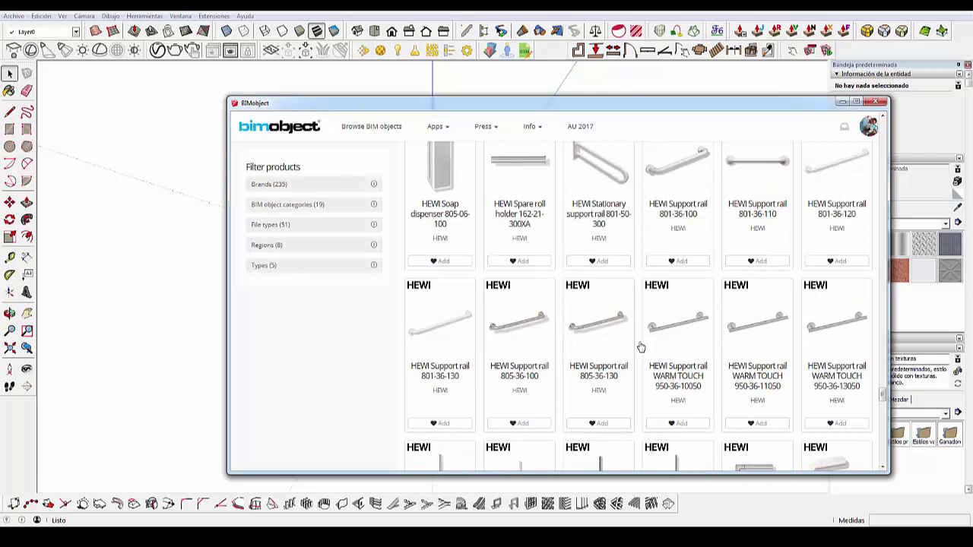
pyautogui.scroll(-2, 661, 343)
pyautogui.scroll(-2, 688, 339)
pyautogui.scroll(-2, 716, 333)
pyautogui.scroll(-2, 716, 333)
pyautogui.scroll(-2, 666, 248)
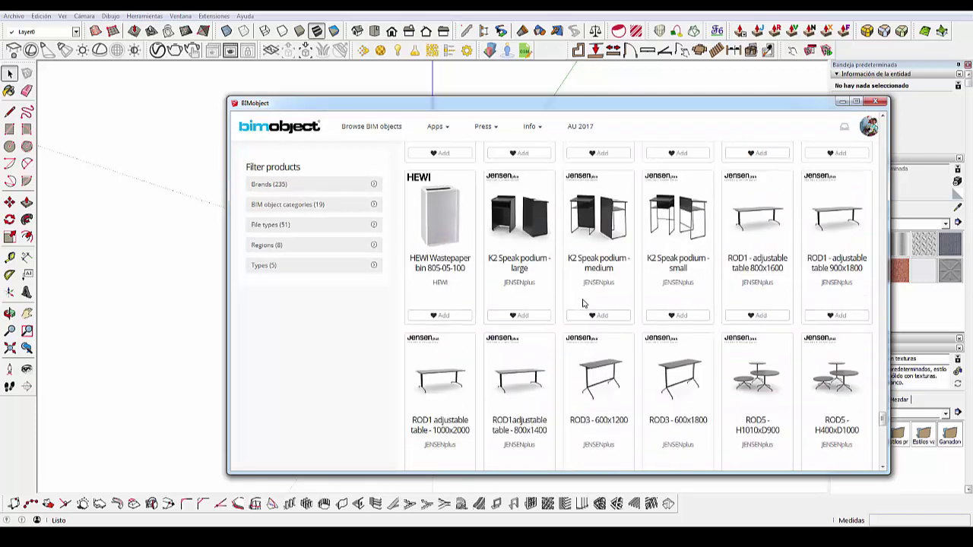
pyautogui.scroll(-3, 608, 304)
pyautogui.scroll(-1, 646, 304)
pyautogui.scroll(-2, 645, 301)
pyautogui.scroll(-2, 639, 304)
pyautogui.scroll(-3, 639, 304)
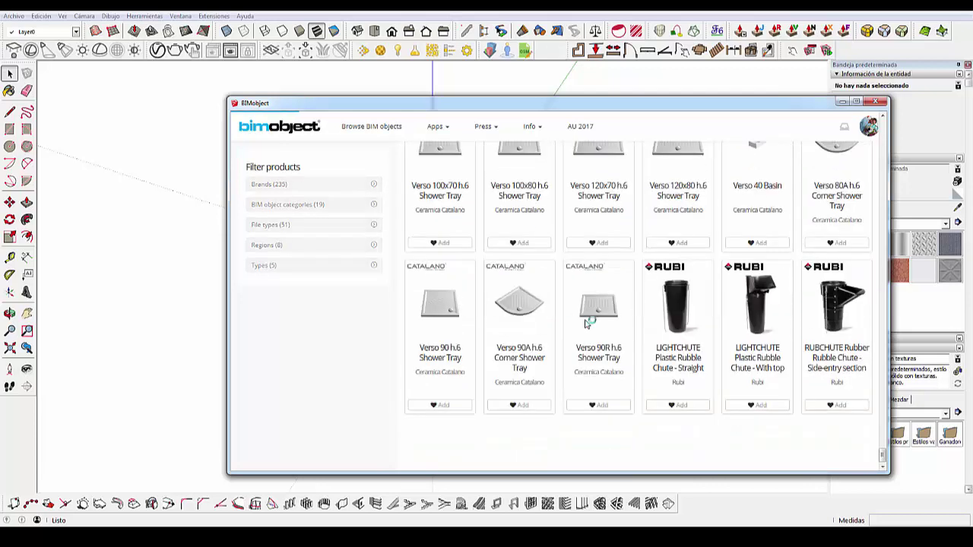
pyautogui.scroll(-2, 595, 325)
pyautogui.scroll(-2, 595, 325)
pyautogui.scroll(2, 595, 325)
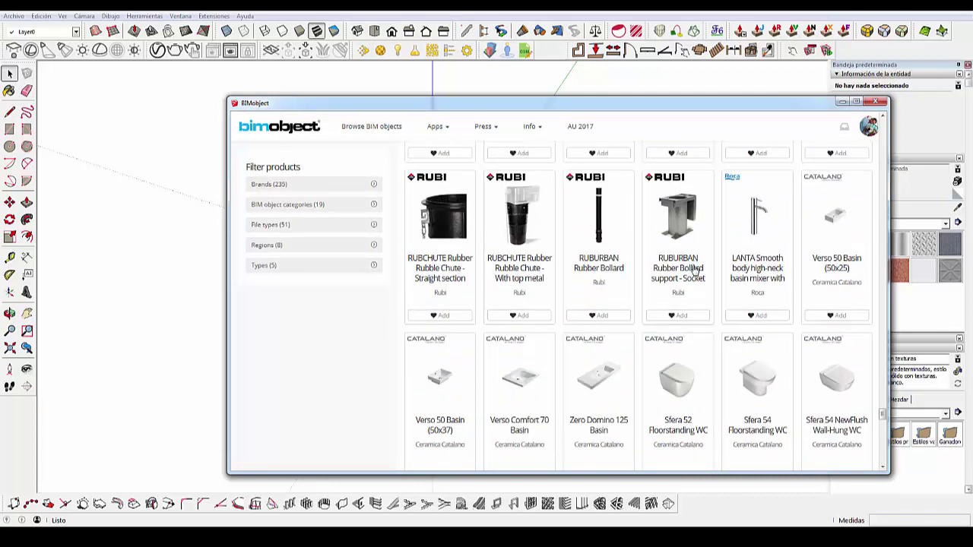
pyautogui.scroll(-2, 692, 291)
pyautogui.scroll(-2, 691, 289)
pyautogui.scroll(2, 688, 285)
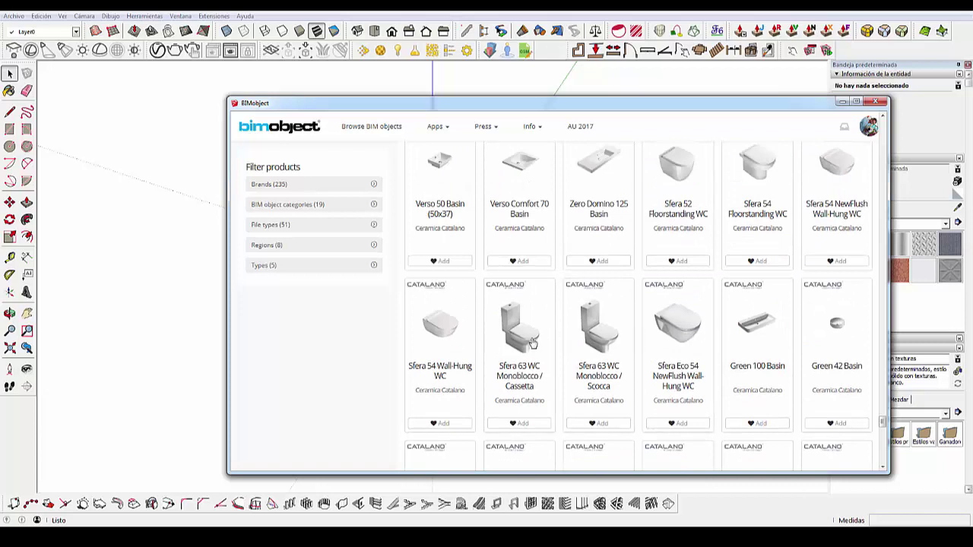
pyautogui.scroll(-2, 672, 319)
pyautogui.scroll(1, 689, 213)
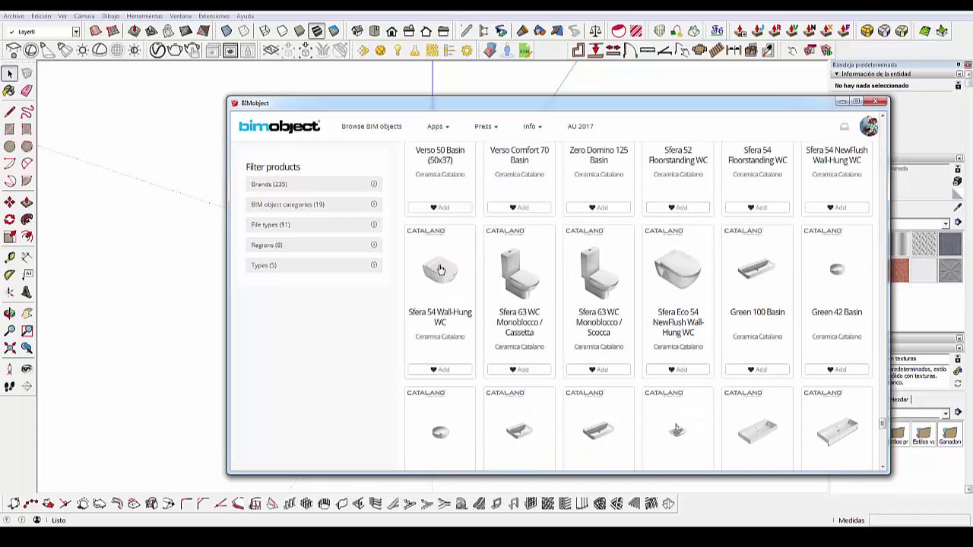
pyautogui.scroll(-1, 442, 264)
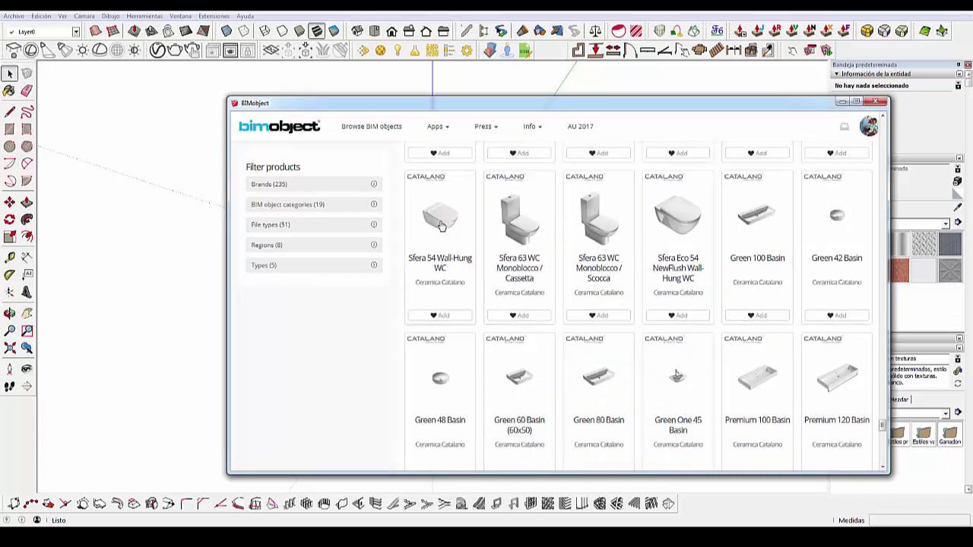
# - Open the Sfera 54 Wall-Hung WC product page and add it to the BIMboard
pyautogui.click(459, 259)
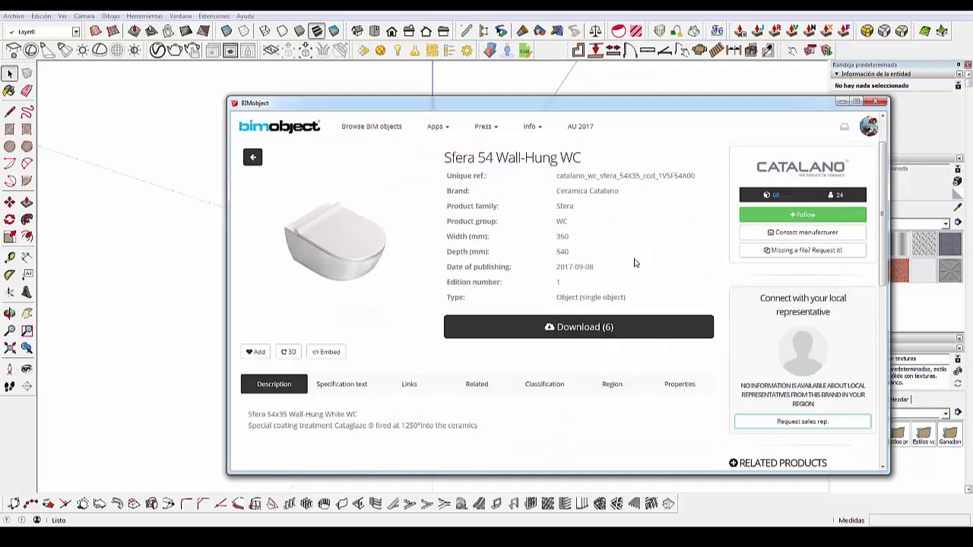
pyautogui.scroll(-3, 636, 262)
pyautogui.click(255, 192)
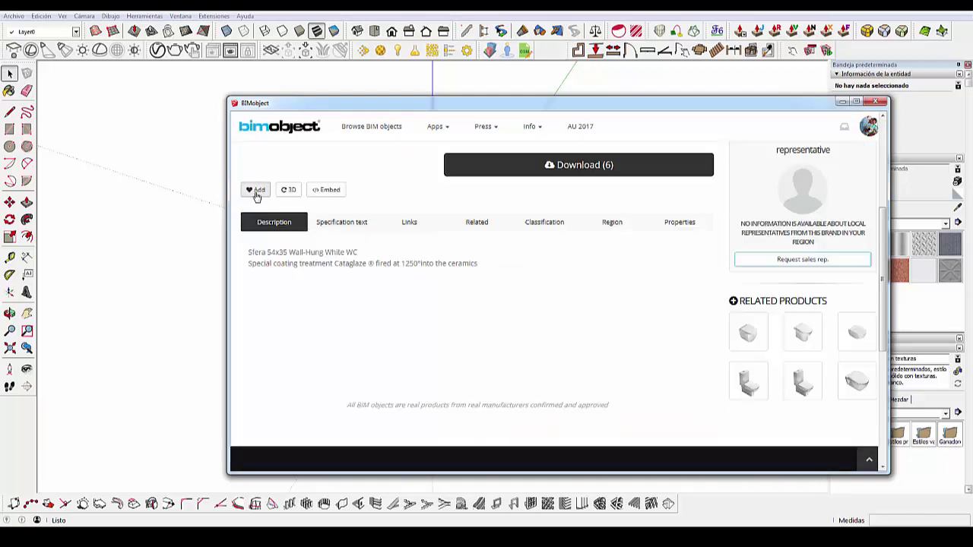
pyautogui.scroll(2, 593, 283)
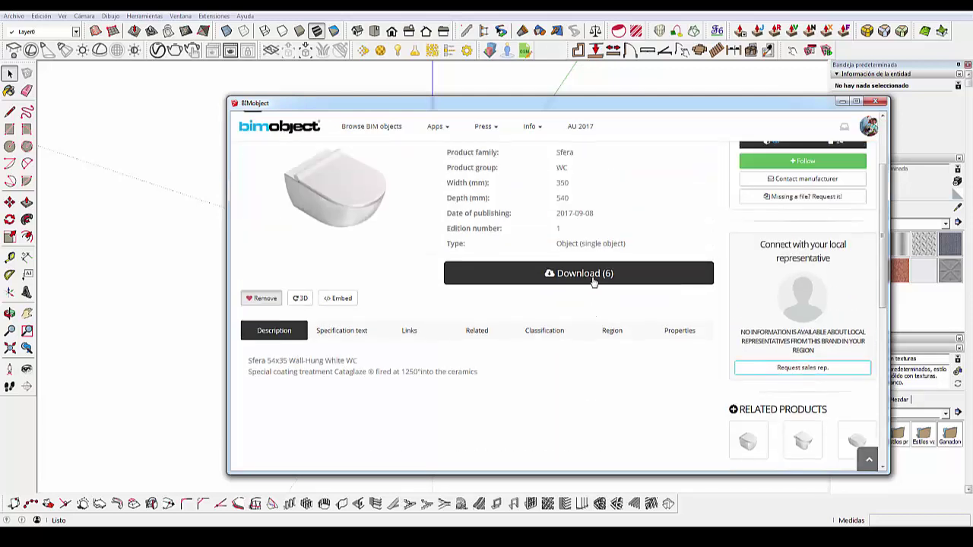
# - Download the Sfera 54 WC's SketchUp file and place the component at the origin
pyautogui.click(593, 274)
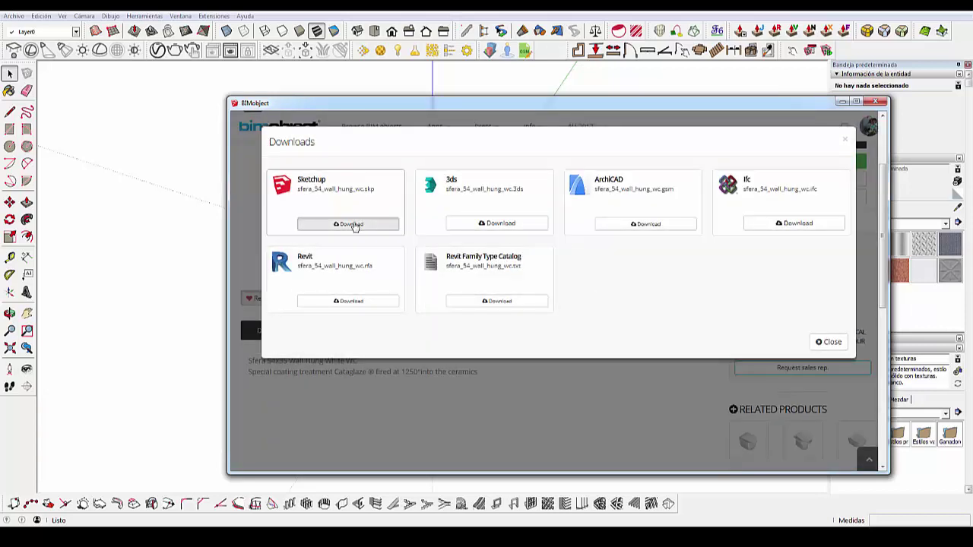
pyautogui.click(390, 230)
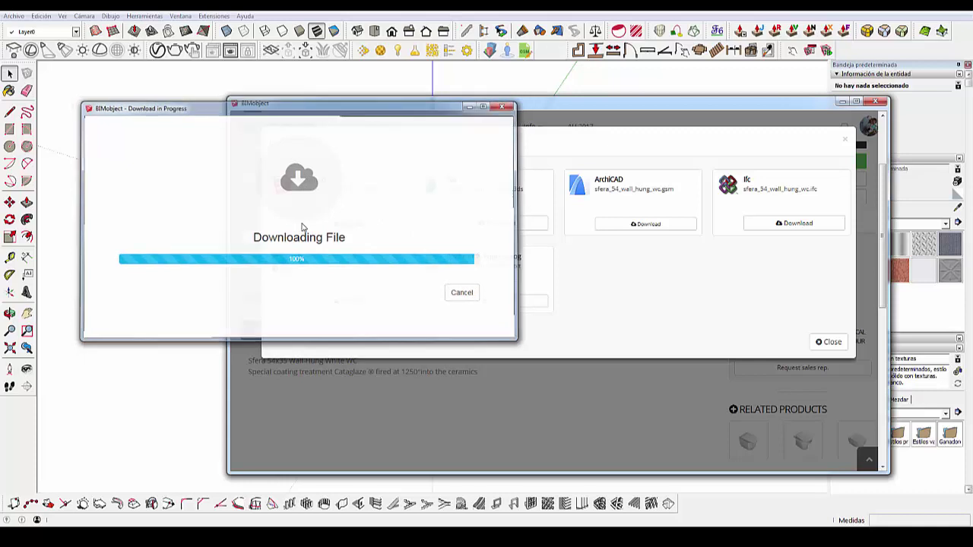
pyautogui.moveTo(477, 247)
pyautogui.mouseDown(button='middle')
pyautogui.moveTo(471, 265)
pyautogui.moveTo(393, 278)
pyautogui.moveTo(391, 306)
pyautogui.moveTo(380, 319)
pyautogui.moveTo(368, 315)
pyautogui.moveTo(499, 210)
pyautogui.moveTo(378, 347)
pyautogui.moveTo(383, 354)
pyautogui.moveTo(648, 275)
pyautogui.moveTo(443, 396)
pyautogui.mouseUp(button='middle')
pyautogui.click(361, 324)
# - Move the placed toilet 0.23 m higher
pyautogui.press('m')
pyautogui.click(398, 385)
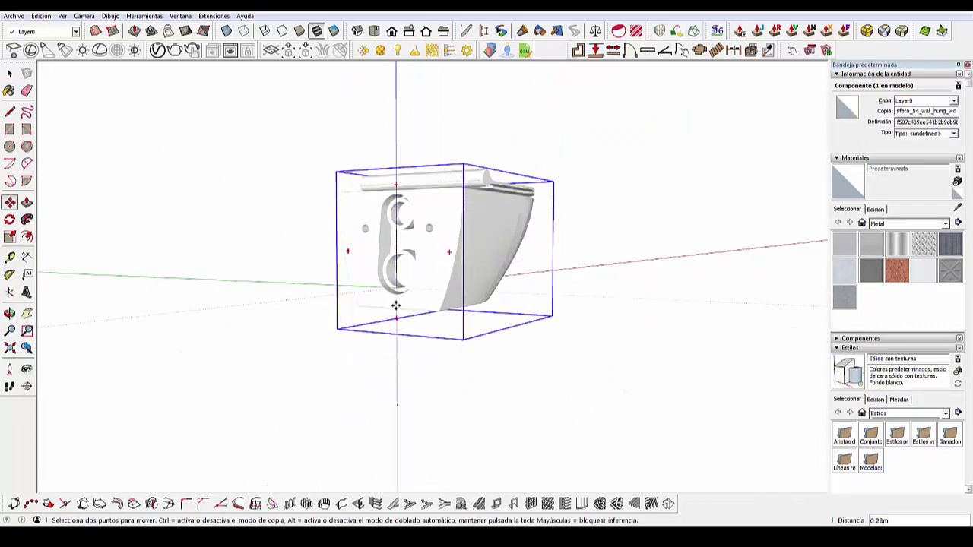
pyautogui.click(395, 286)
pyautogui.moveTo(395, 287)
pyautogui.mouseDown(button='middle')
pyautogui.moveTo(386, 310)
pyautogui.moveTo(336, 341)
pyautogui.moveTo(389, 234)
pyautogui.mouseUp(button='middle')
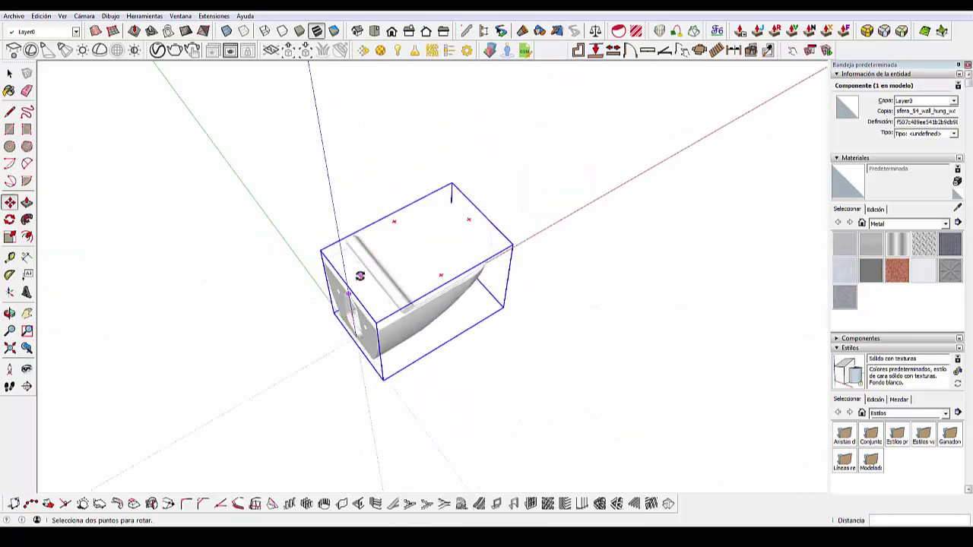
# - Rotate the toilet about its box corner into an upright position and orbit to check it
pyautogui.click(9, 219)
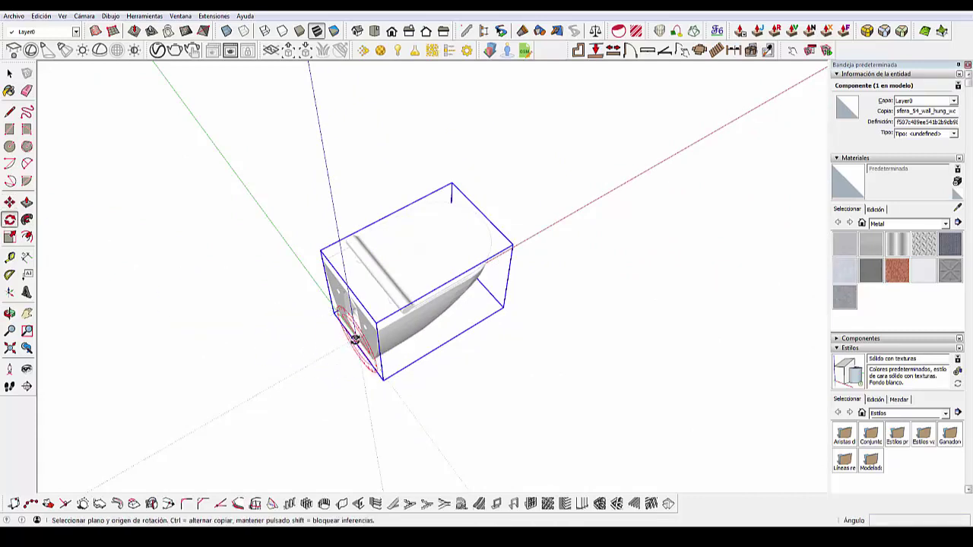
pyautogui.moveTo(343, 344); pyautogui.dragTo(401, 323, button='middle')
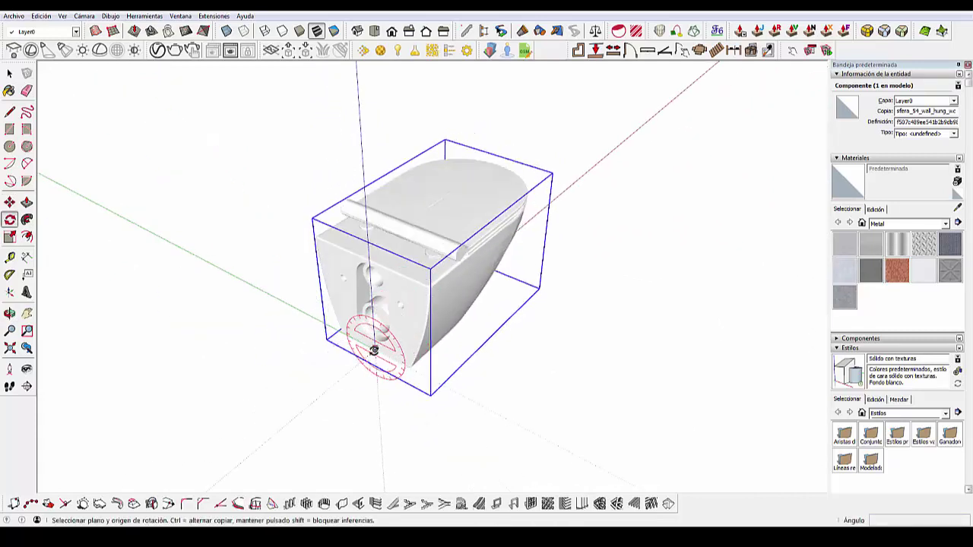
pyautogui.click(373, 349)
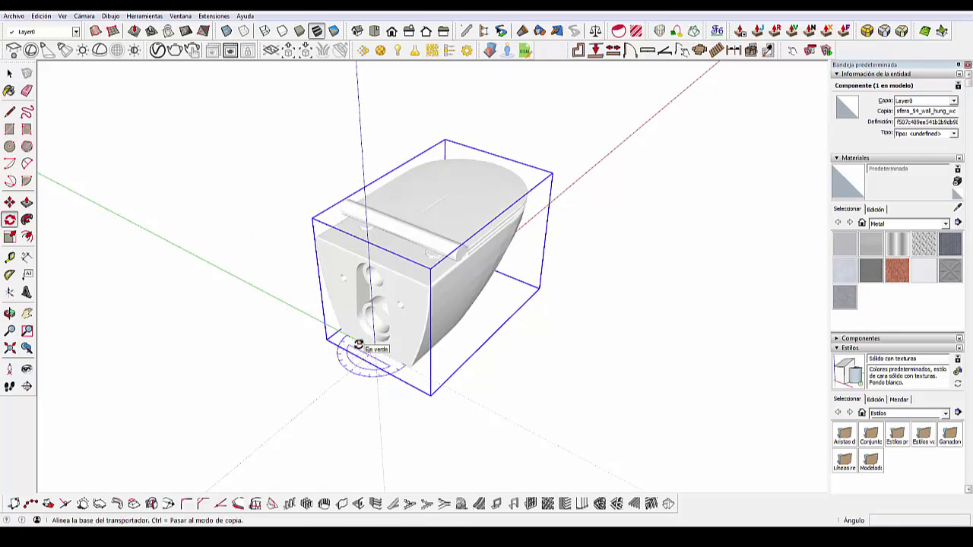
pyautogui.click(322, 322)
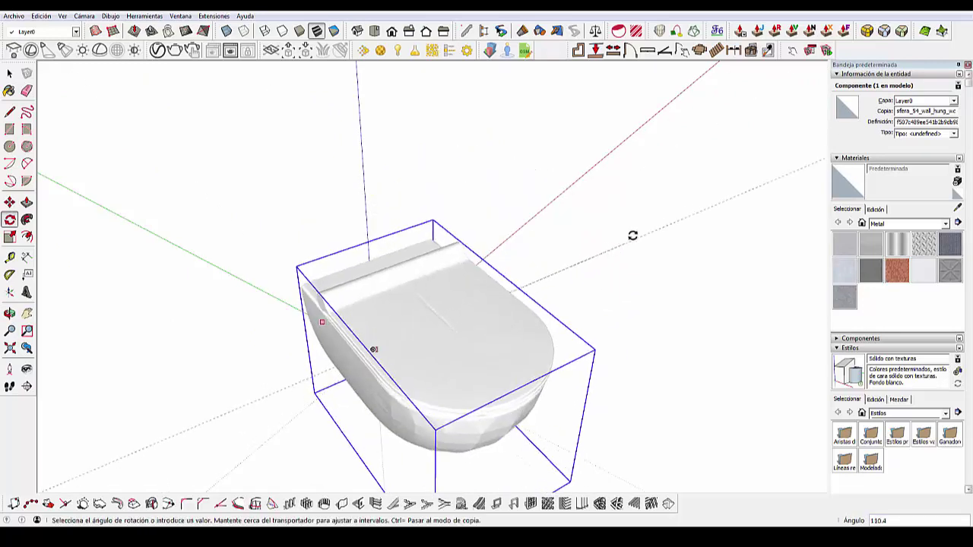
pyautogui.click(575, 178)
pyautogui.moveTo(306, 285); pyautogui.dragTo(190, 190, button='middle')
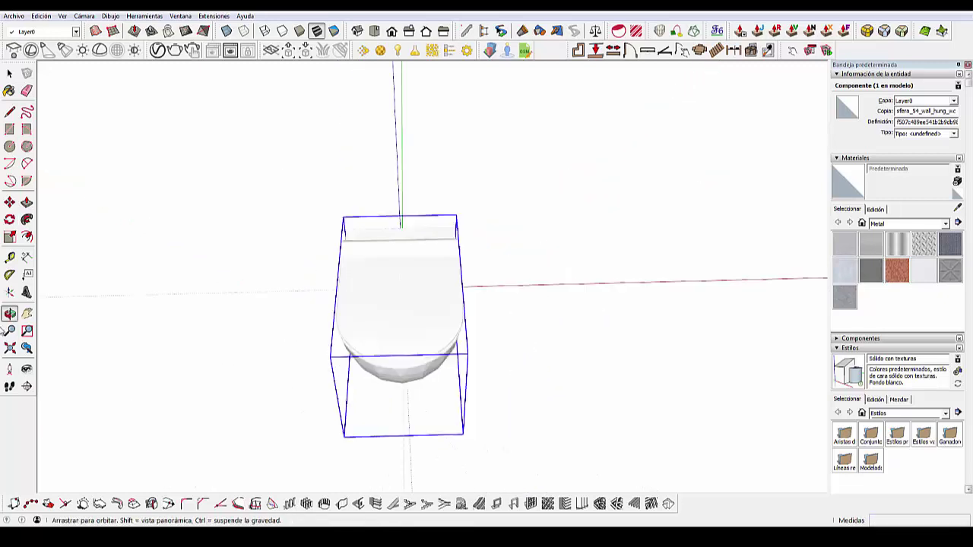
pyautogui.click(10, 73)
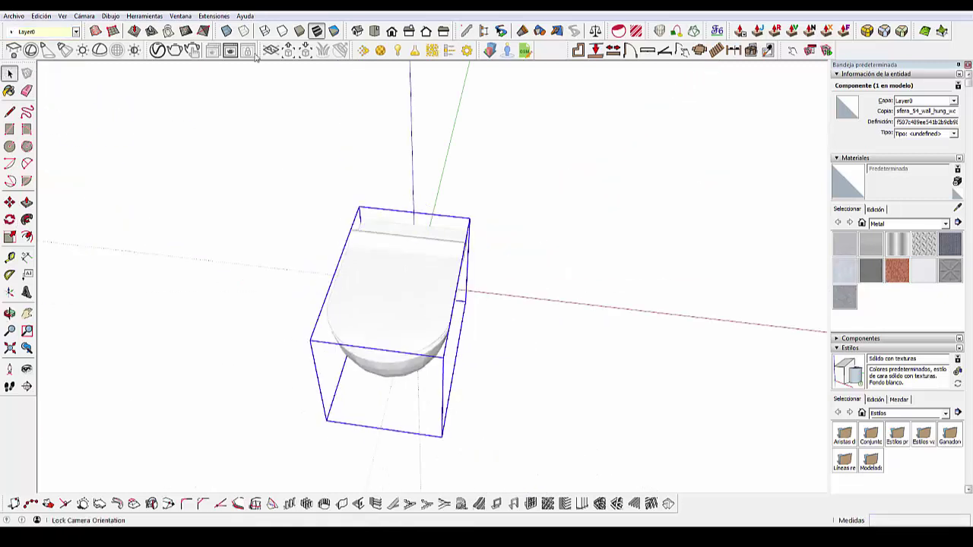
pyautogui.click(22, 12)
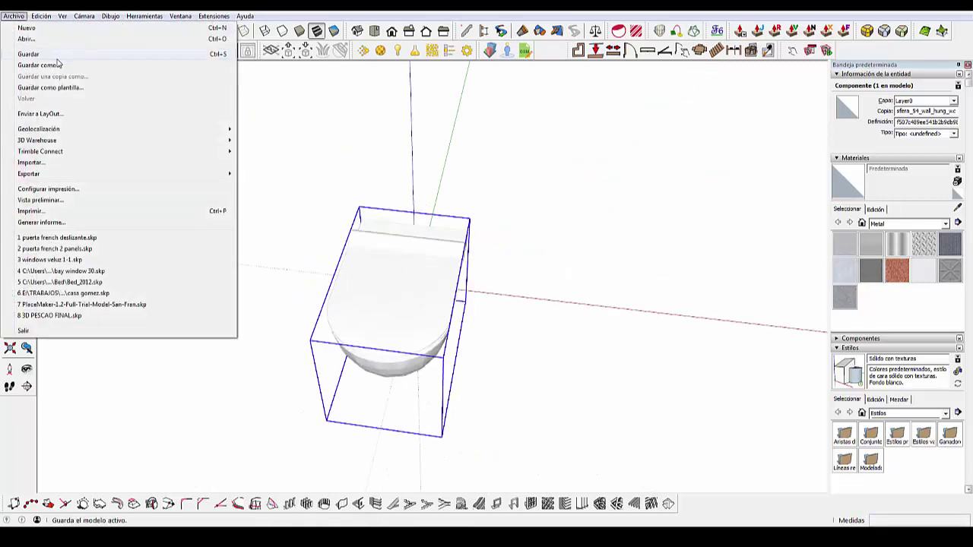
# - Save the toilet as baño1 in a new 'baños' folder under 1 componentes, then start a new model
pyautogui.click(46, 64)
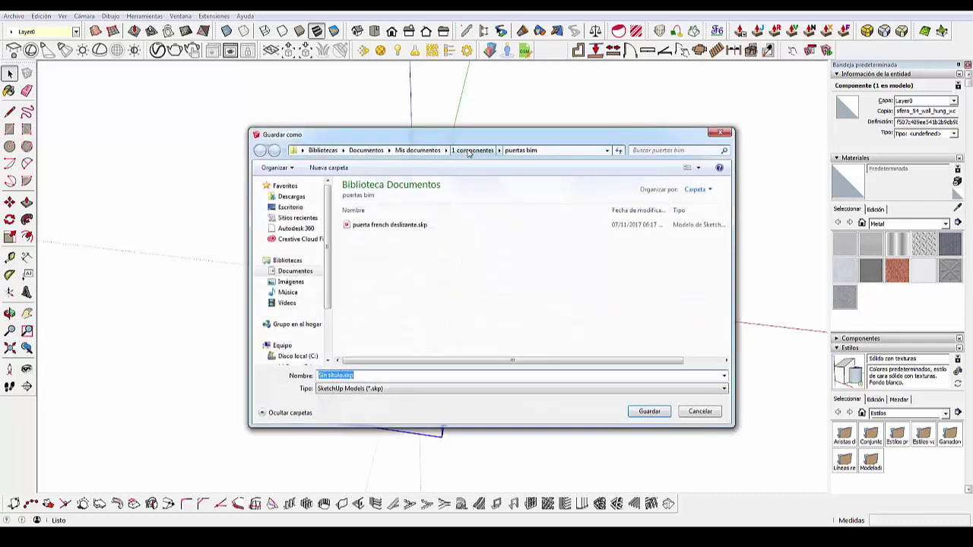
pyautogui.click(472, 151)
pyautogui.click(326, 167)
pyautogui.write('ba')
pyautogui.press('Return')
pyautogui.press('Return')
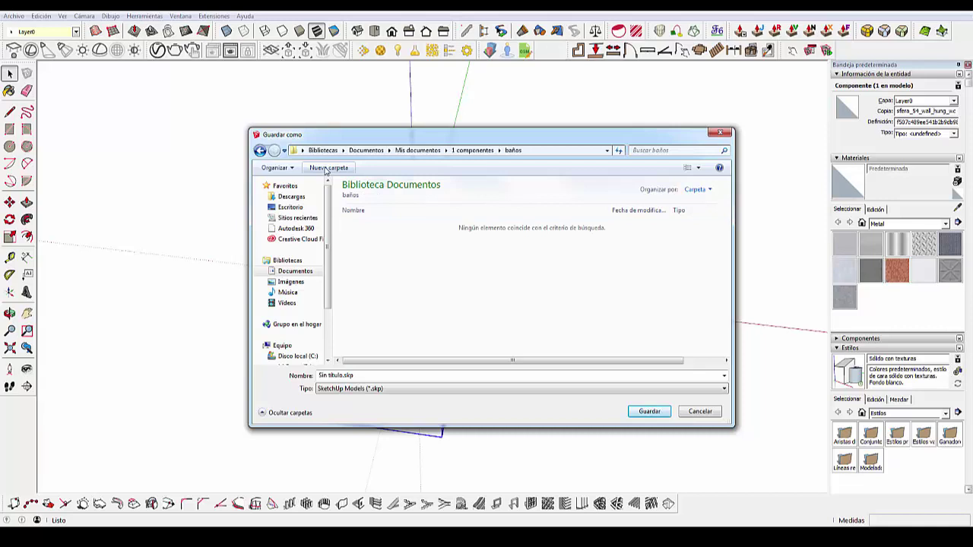
pyautogui.click(376, 376)
pyautogui.write('baño1')
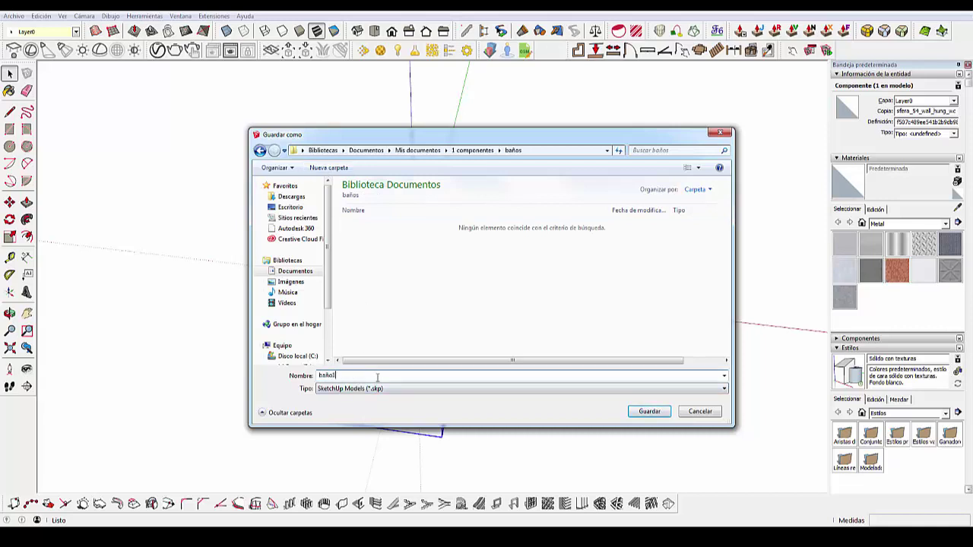
pyautogui.click(649, 412)
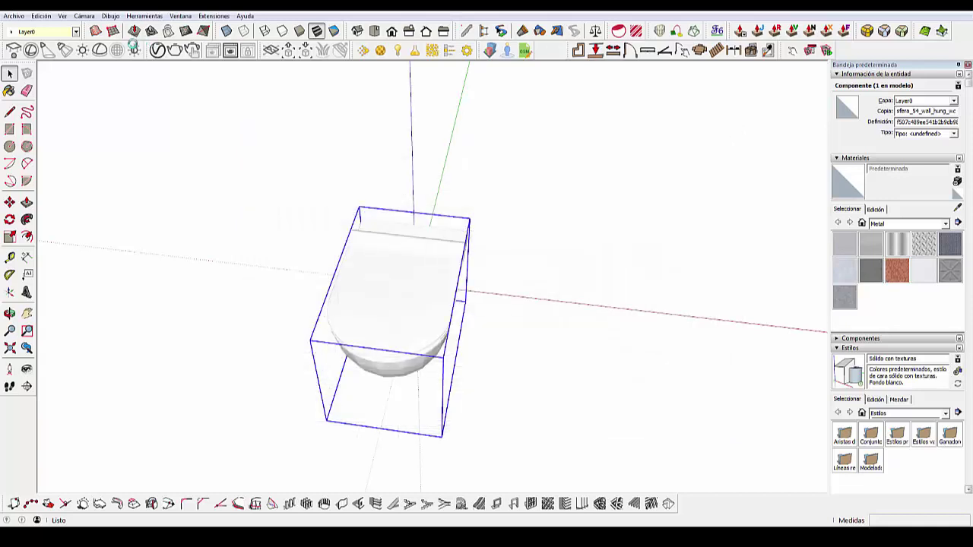
pyautogui.click(15, 16)
pyautogui.click(26, 31)
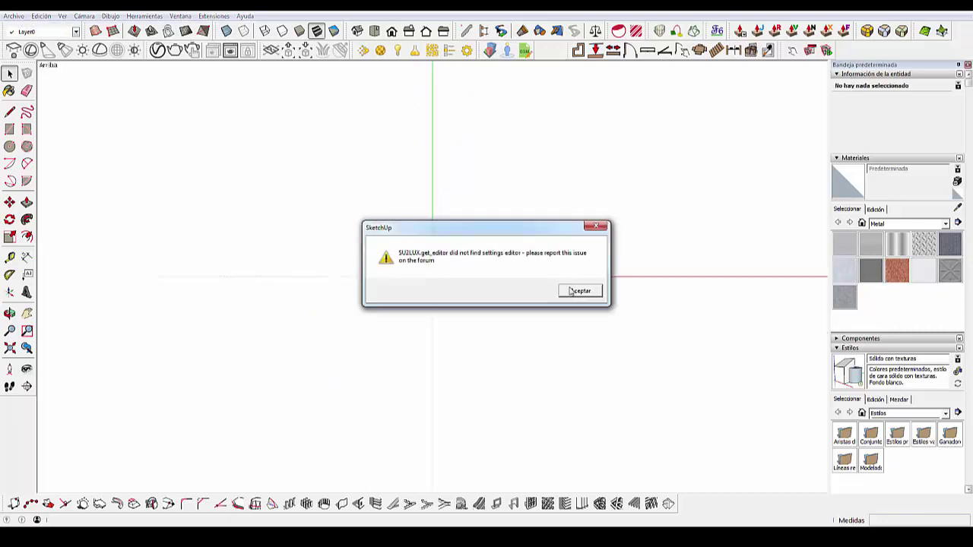
# - Insert baños/baño1.skp as a component with its default toilet parameters, after dismissing the SU2LUX error
pyautogui.click(572, 293)
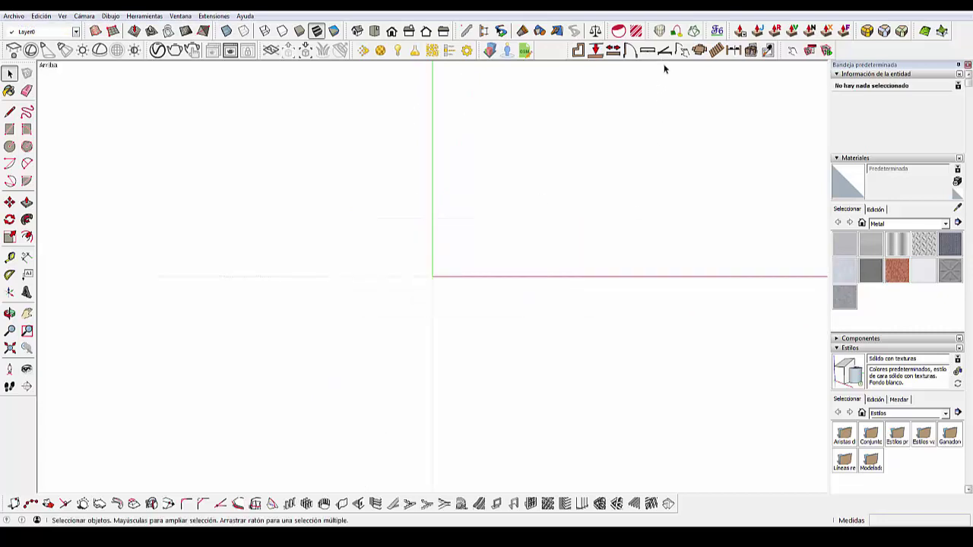
pyautogui.click(699, 50)
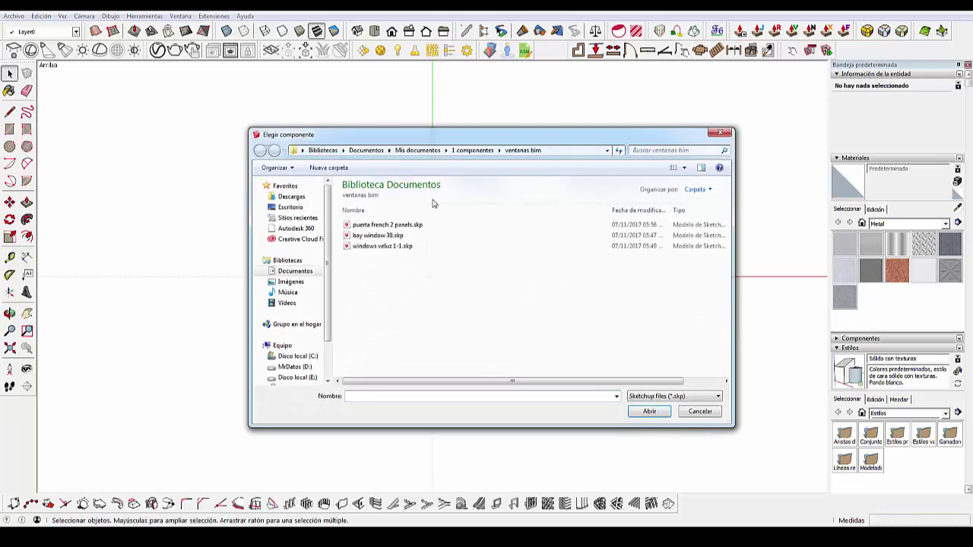
pyautogui.click(473, 150)
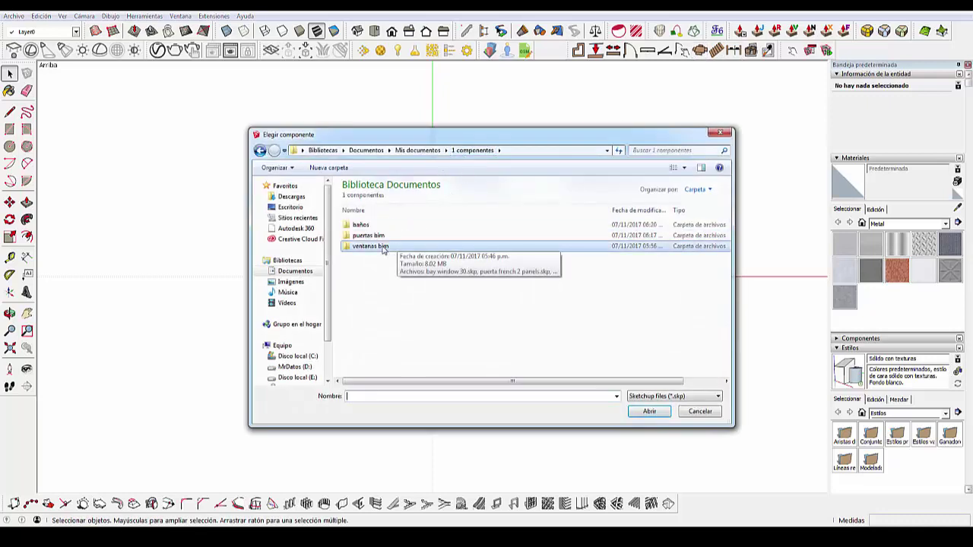
pyautogui.doubleClick(365, 225)
pyautogui.click(369, 226)
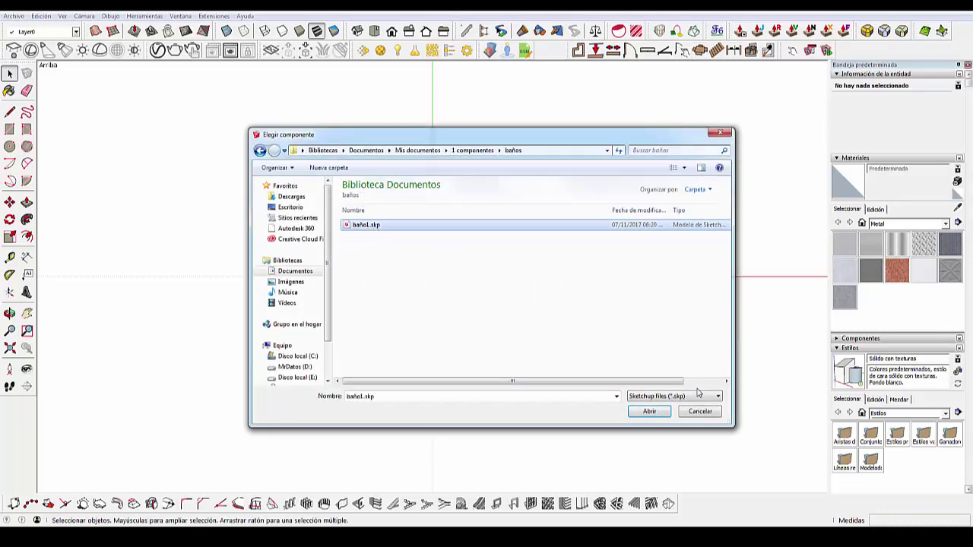
pyautogui.click(649, 411)
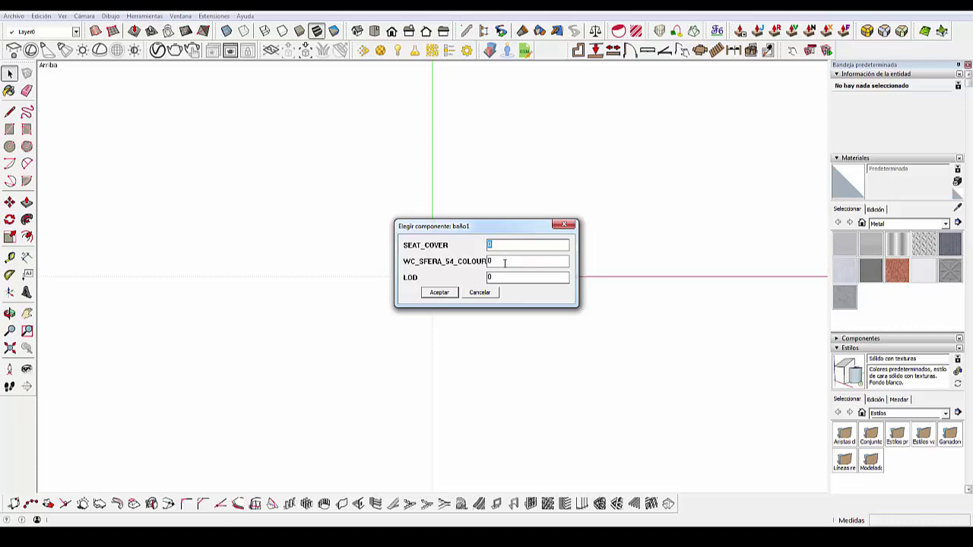
pyautogui.click(454, 295)
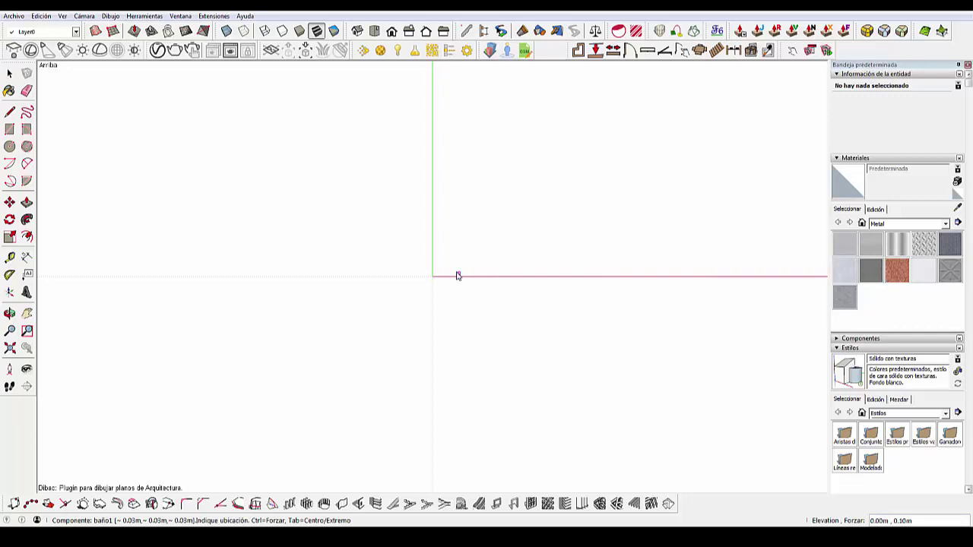
# - Place one copy of the baño1 toilet near the model origin
pyautogui.click(456, 284)
pyautogui.click(9, 73)
pyautogui.moveTo(265, 225); pyautogui.dragTo(456, 291, button='middle')
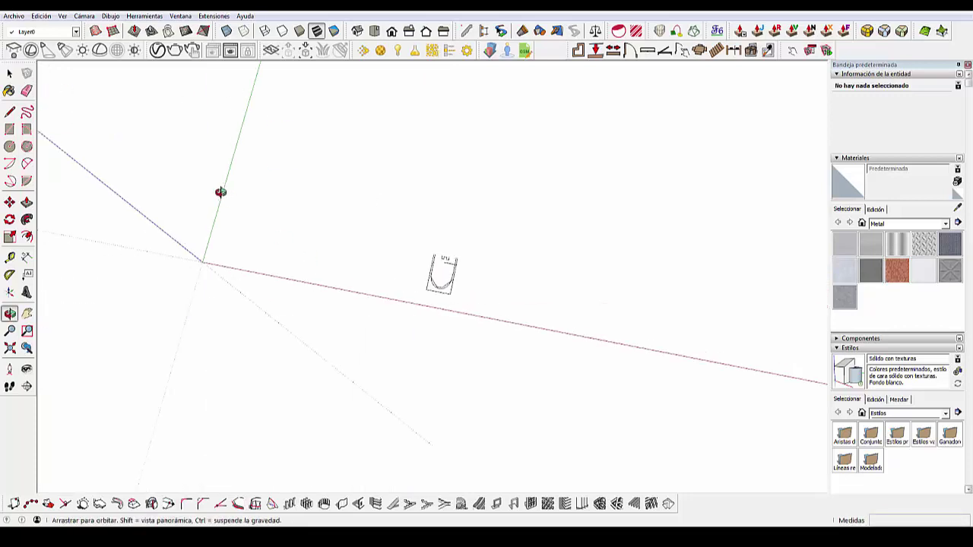
pyautogui.scroll(2, 456, 291)
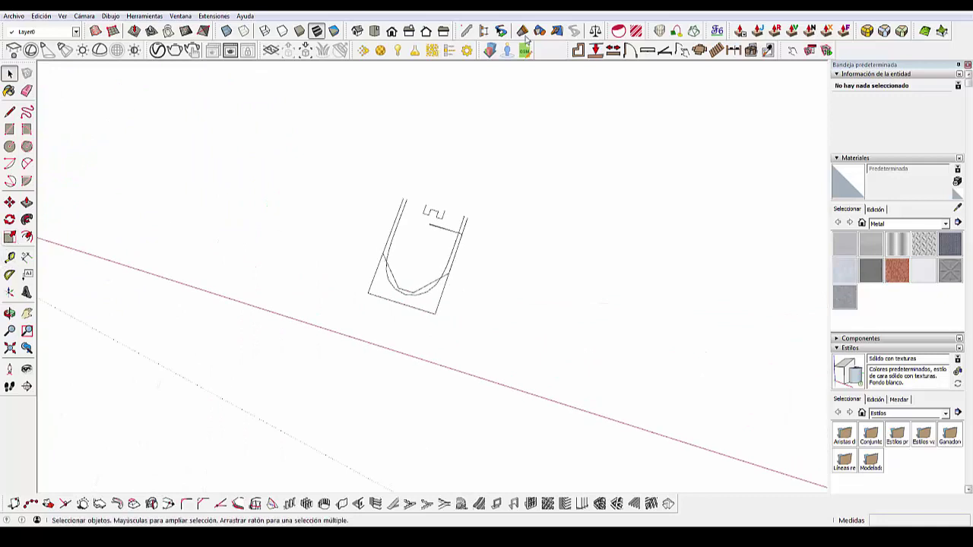
# - Draw two L-shaped Dibac walls behind and beside the toilet
pyautogui.click(31, 503)
pyautogui.click(275, 285)
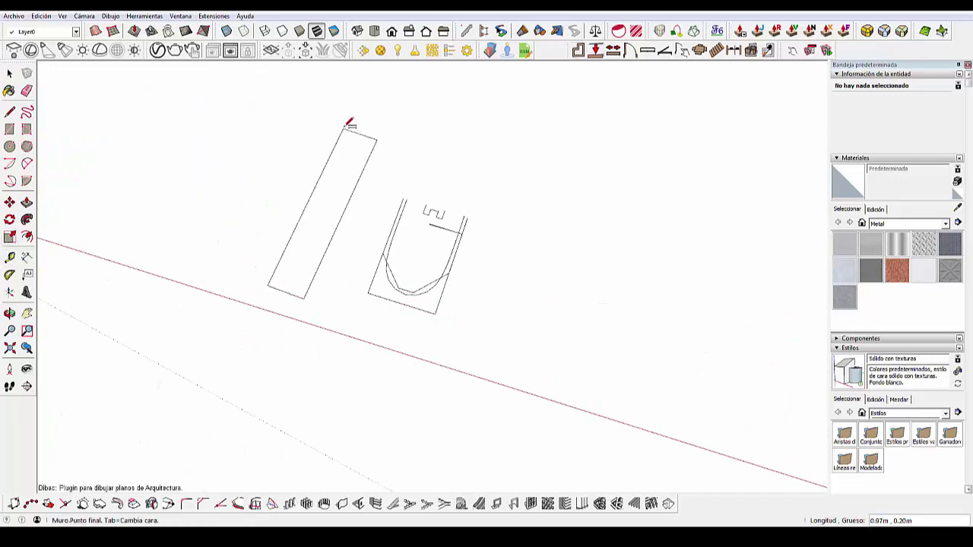
pyautogui.click(348, 97)
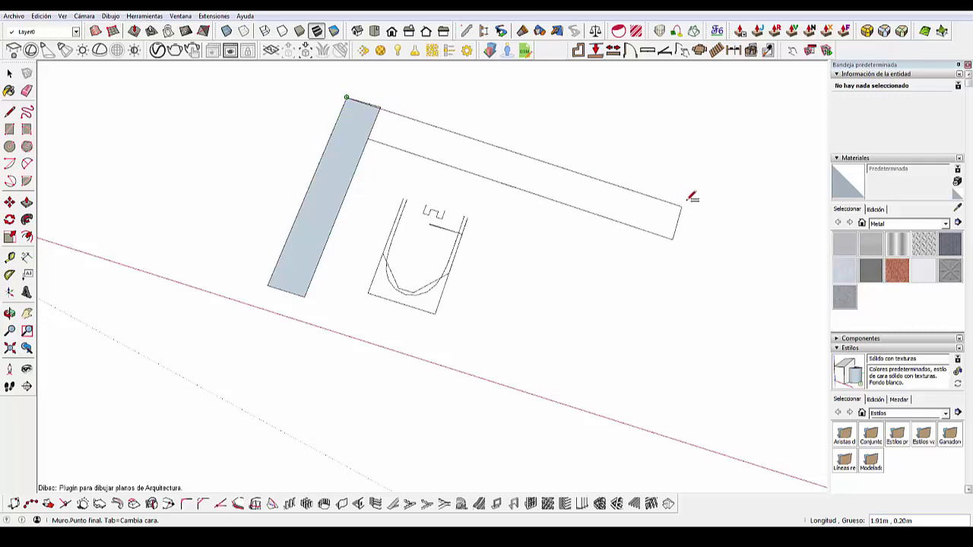
pyautogui.click(664, 186)
pyautogui.click(9, 73)
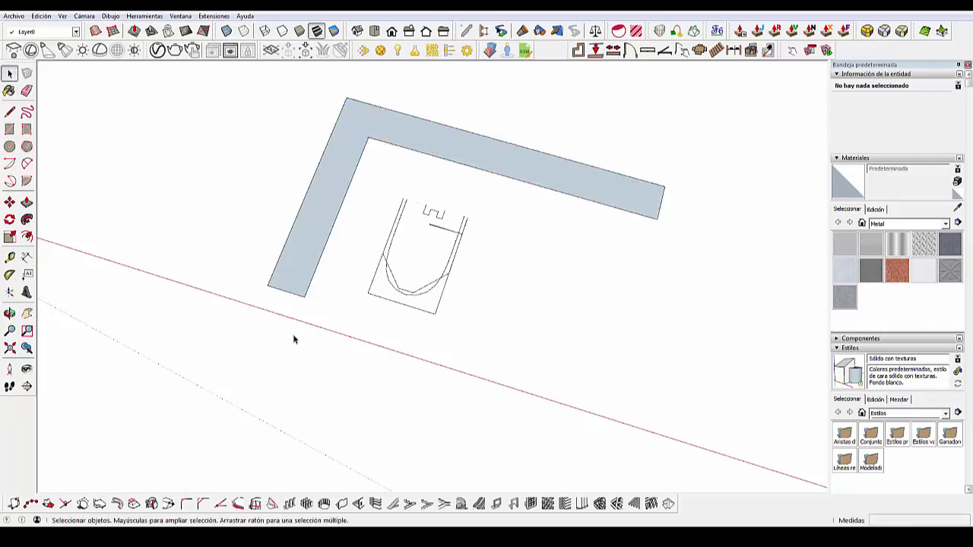
# - Group the walls and the toilet together with Crear grupo
pyautogui.scroll(-3, 293, 337)
pyautogui.moveTo(167, 142); pyautogui.dragTo(582, 397)
pyautogui.rightClick(362, 233)
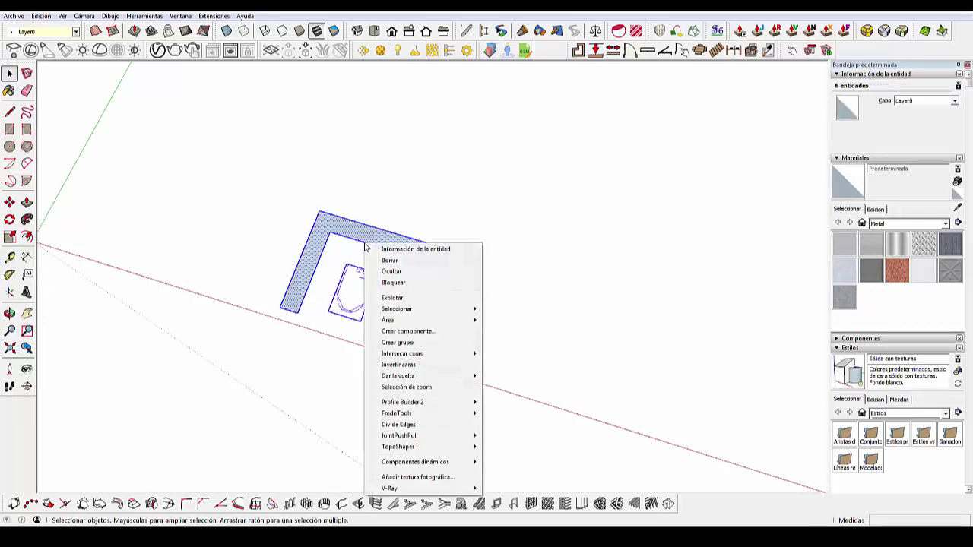
pyautogui.click(417, 344)
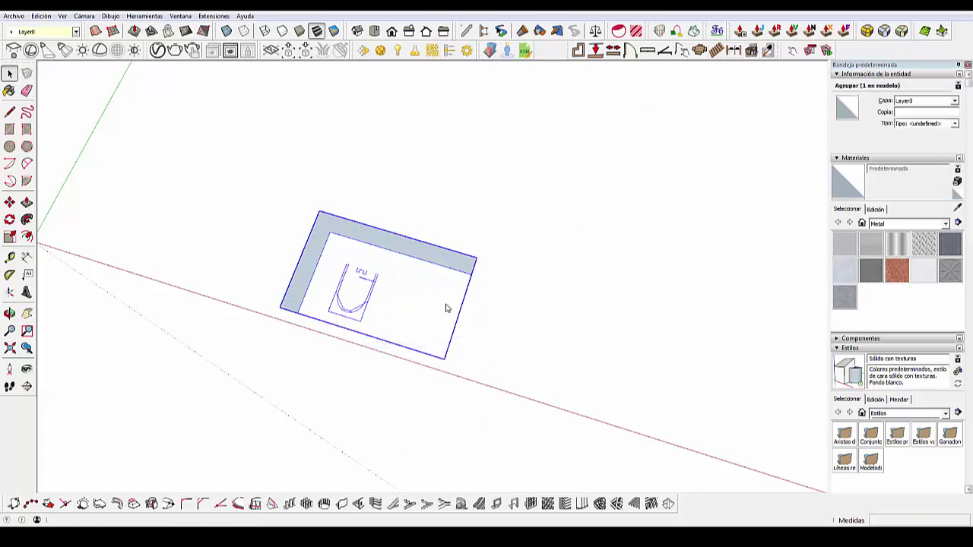
# - Orbit to a 3D view of the walls and toilet group, then deselect it
pyautogui.moveTo(437, 312)
pyautogui.mouseDown(button='middle')
pyautogui.moveTo(361, 135)
pyautogui.moveTo(346, 342)
pyautogui.moveTo(326, 210)
pyautogui.moveTo(245, 258)
pyautogui.moveTo(486, 352)
pyautogui.mouseUp(button='middle')
pyautogui.scroll(5, 347, 341)
pyautogui.scroll(2, 491, 350)
pyautogui.scroll(2, 357, 263)
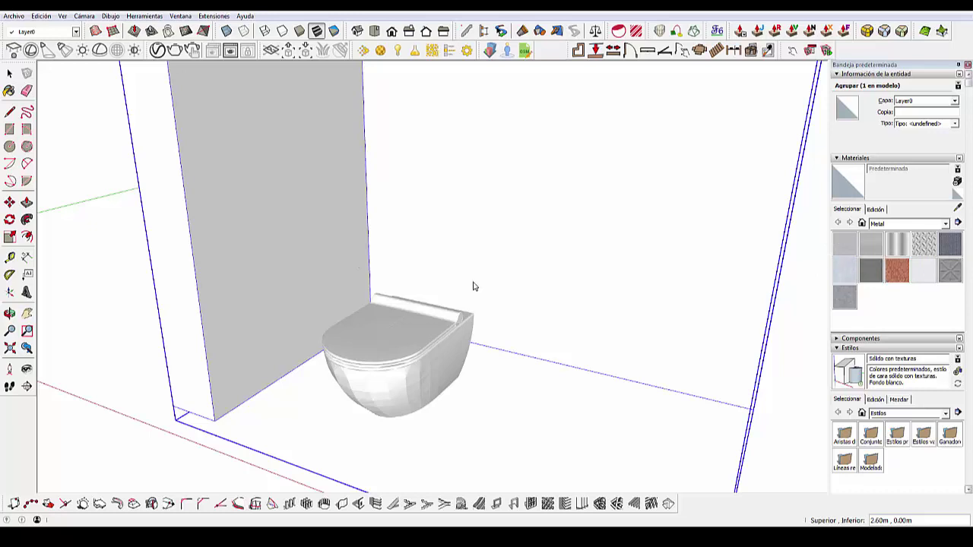
pyautogui.scroll(-3, 320, 289)
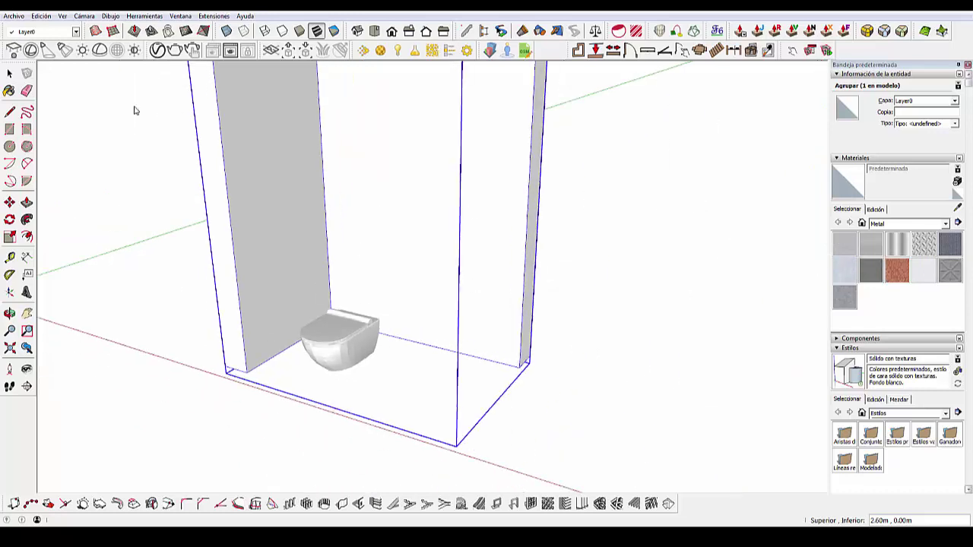
pyautogui.click(9, 73)
pyautogui.click(478, 178)
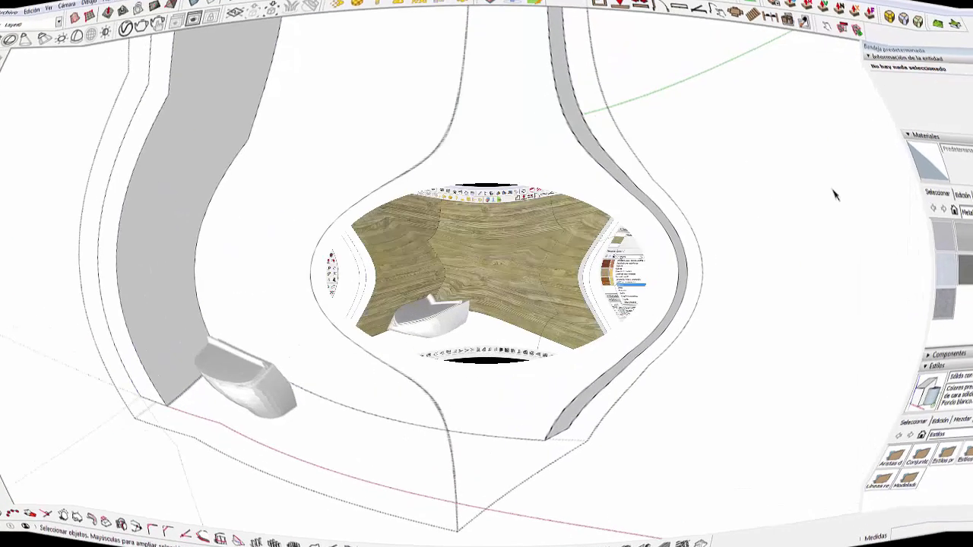